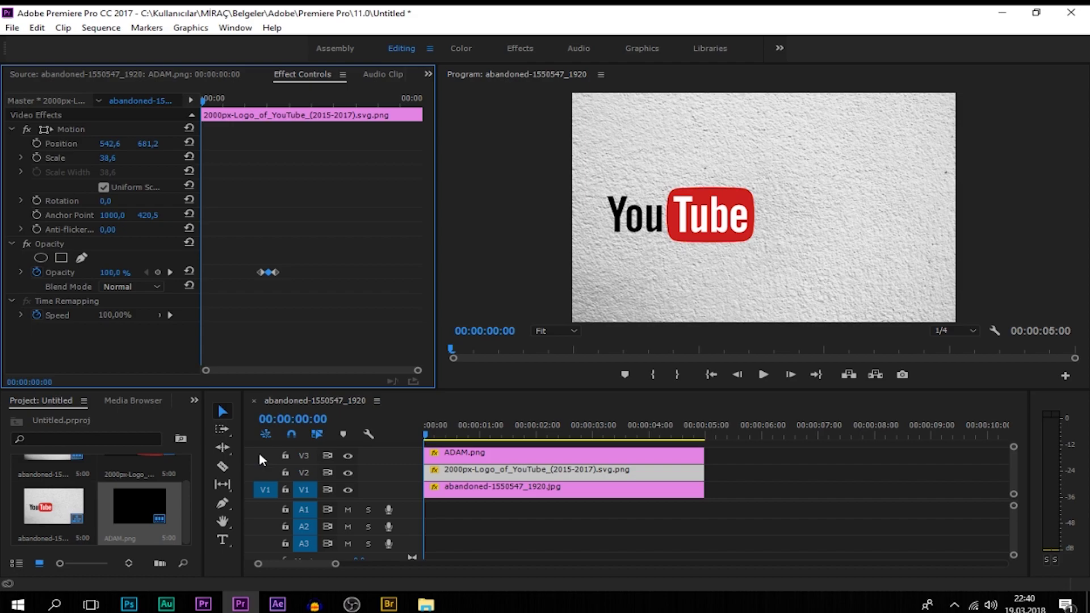
{"action": "key", "text": "space"}
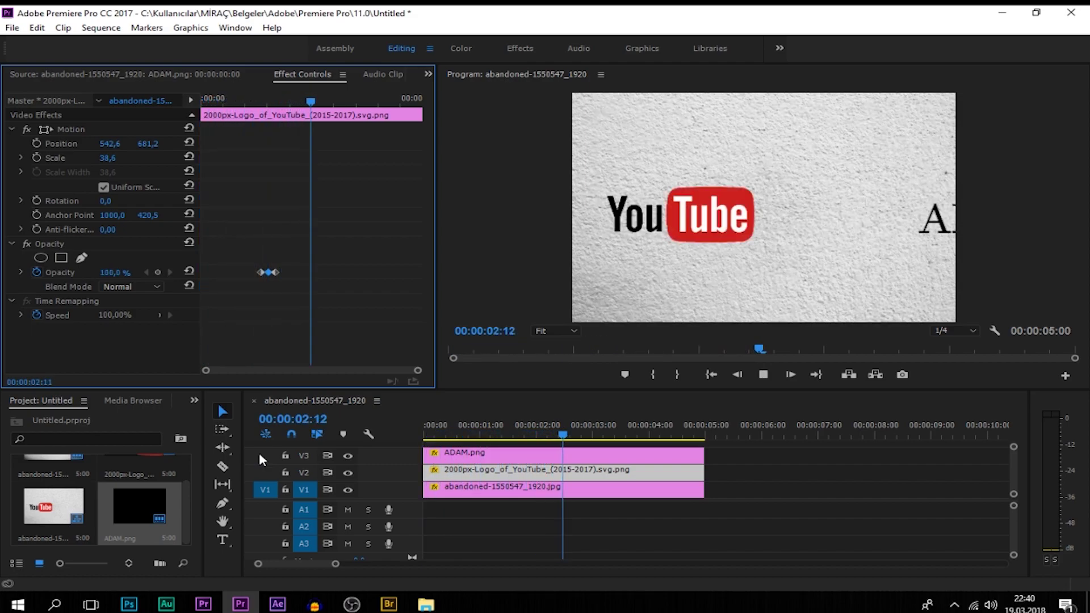
{"action": "key", "text": "space"}
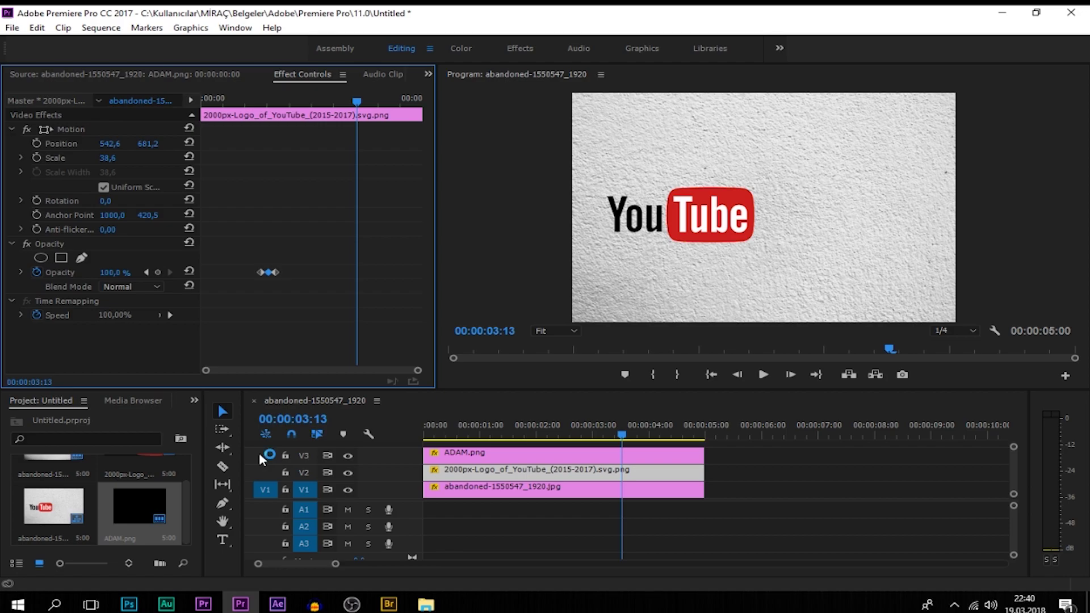
{"action": "key", "text": "space"}
{"action": "key", "text": "space"}
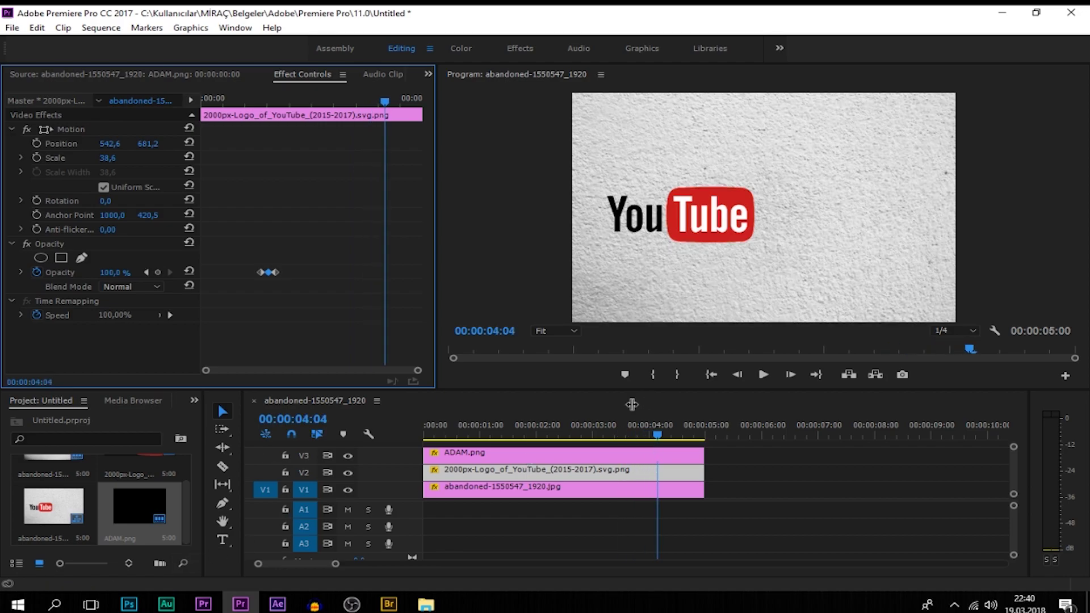
{"action": "key", "text": "Home"}
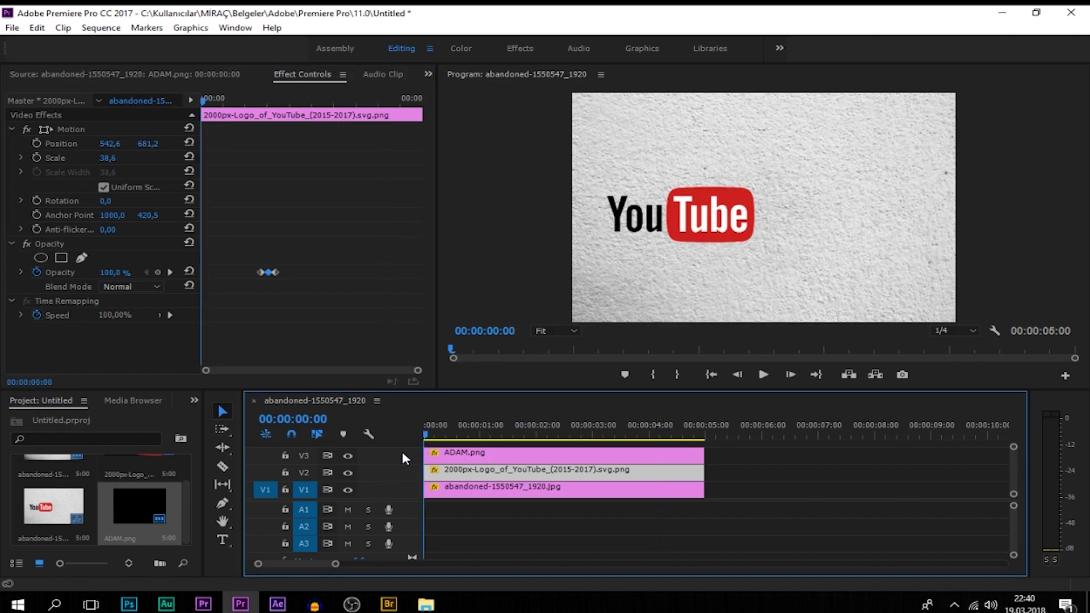
{"action": "key", "text": "space"}
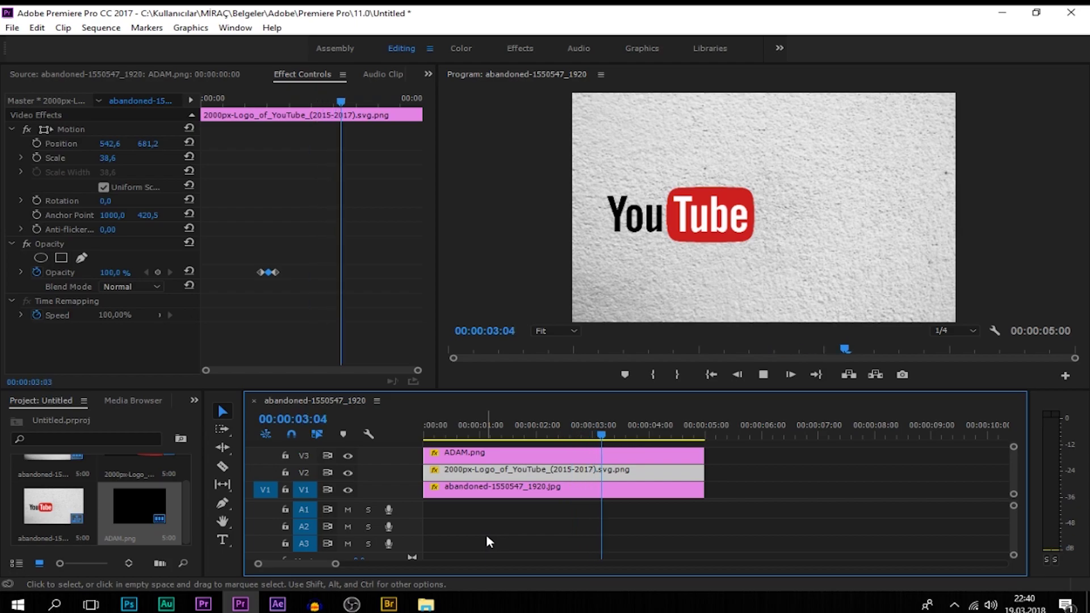
{"action": "key", "text": "space"}
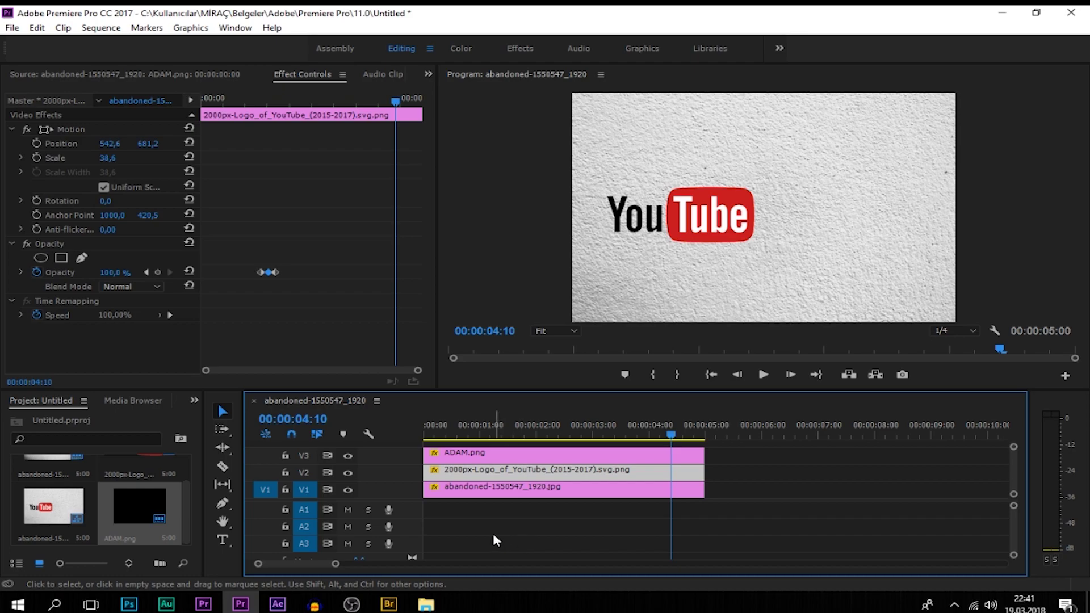
Step: Delete all timeline clips, then remove the sequence, ADAM image and YouTube logo from the project
{"action": "left_click_drag", "start_coordinate": [492, 540], "coordinate": [475, 454]}
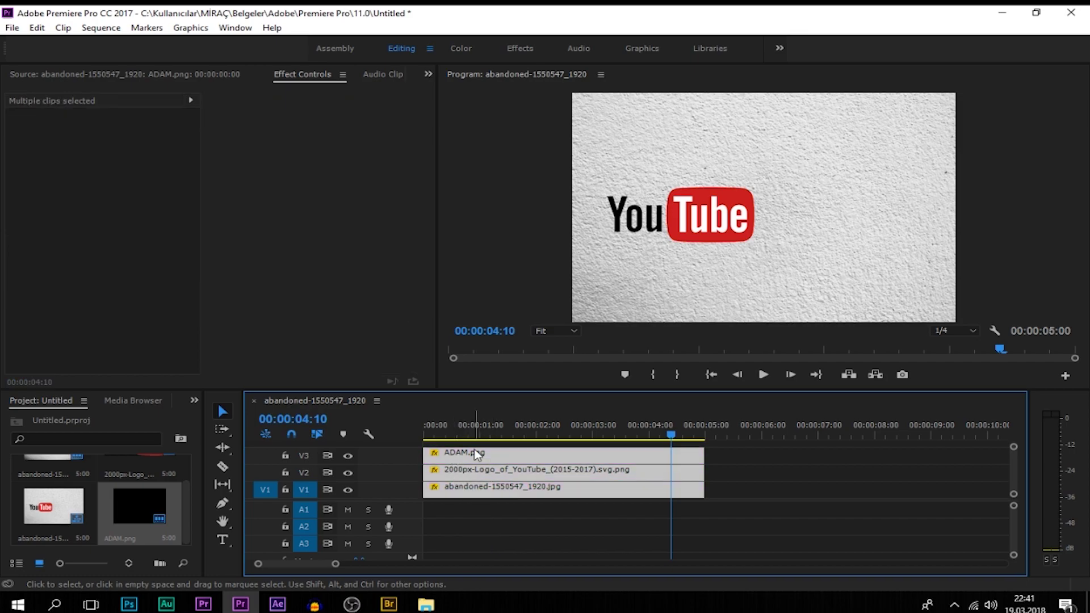
{"action": "key", "text": "Delete"}
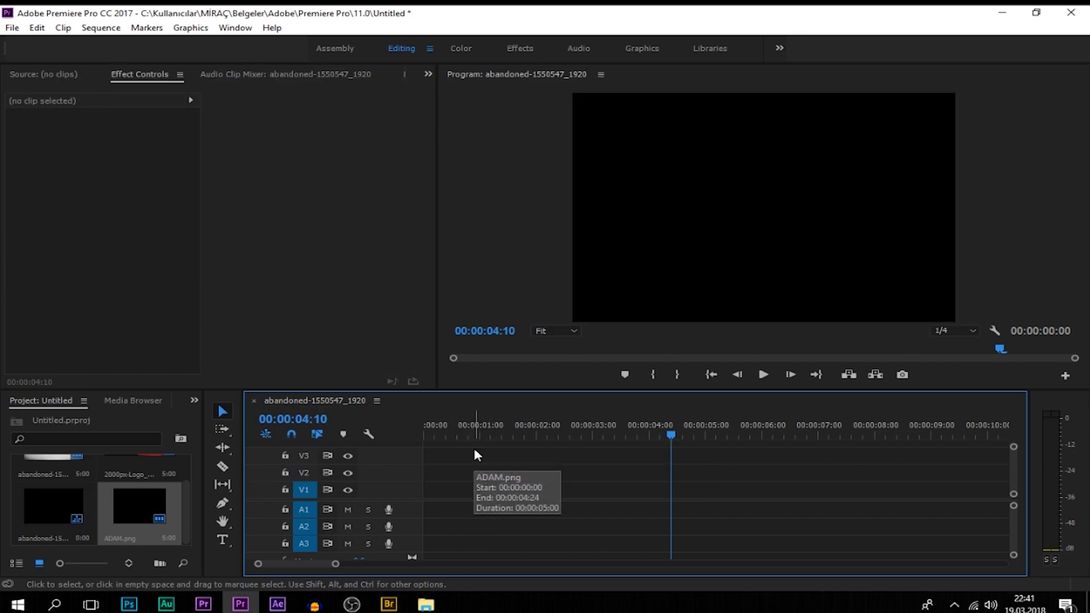
{"action": "left_click", "coordinate": [141, 525]}
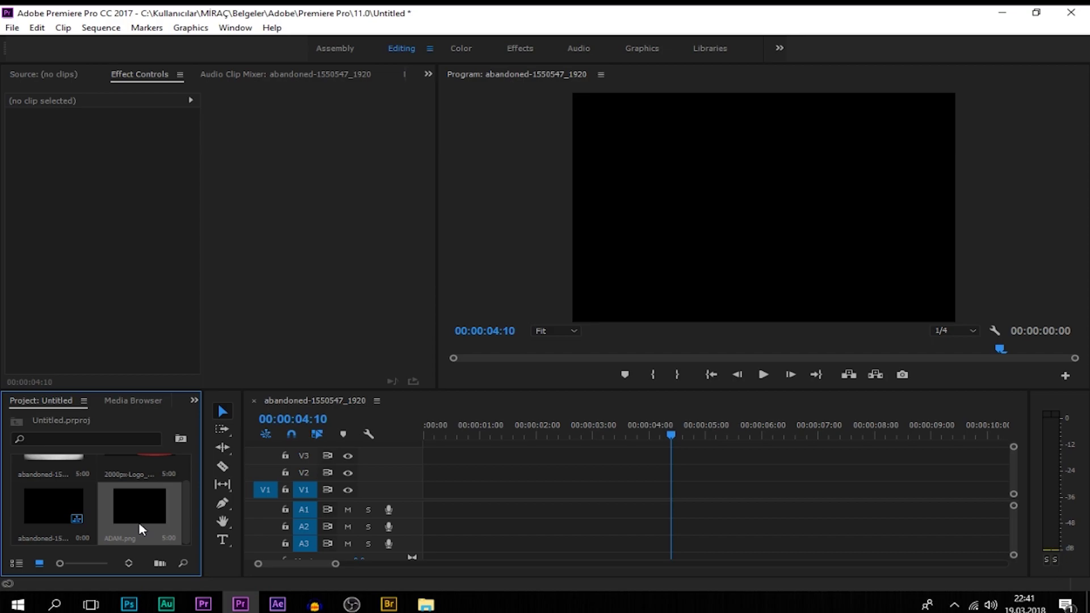
{"action": "left_click", "coordinate": [43, 509], "text": "ctrl"}
{"action": "key", "text": "Delete"}
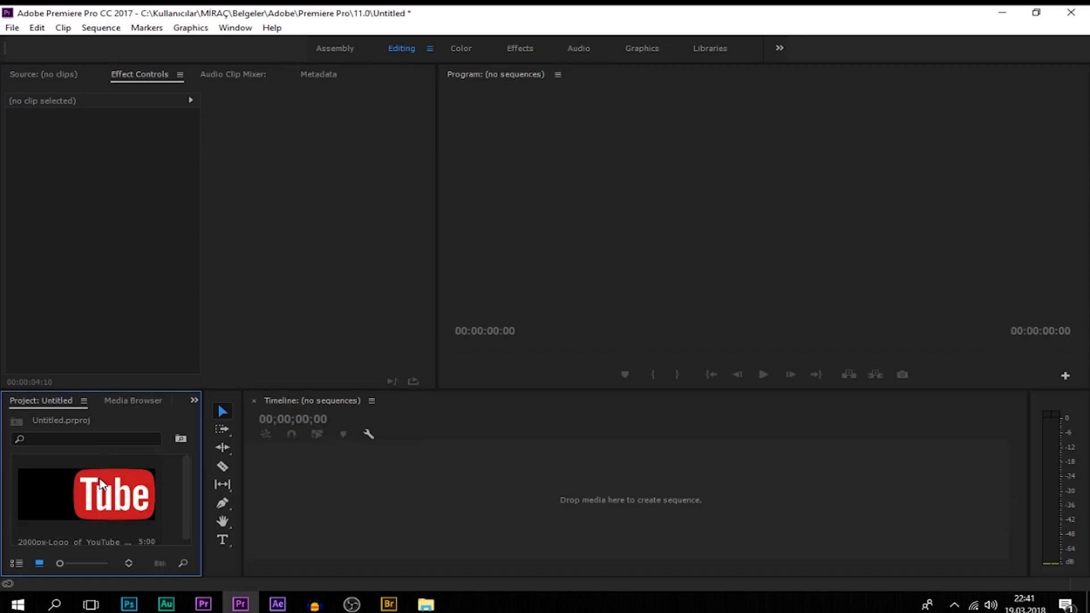
{"action": "left_click", "coordinate": [100, 482]}
{"action": "key", "text": "Delete"}
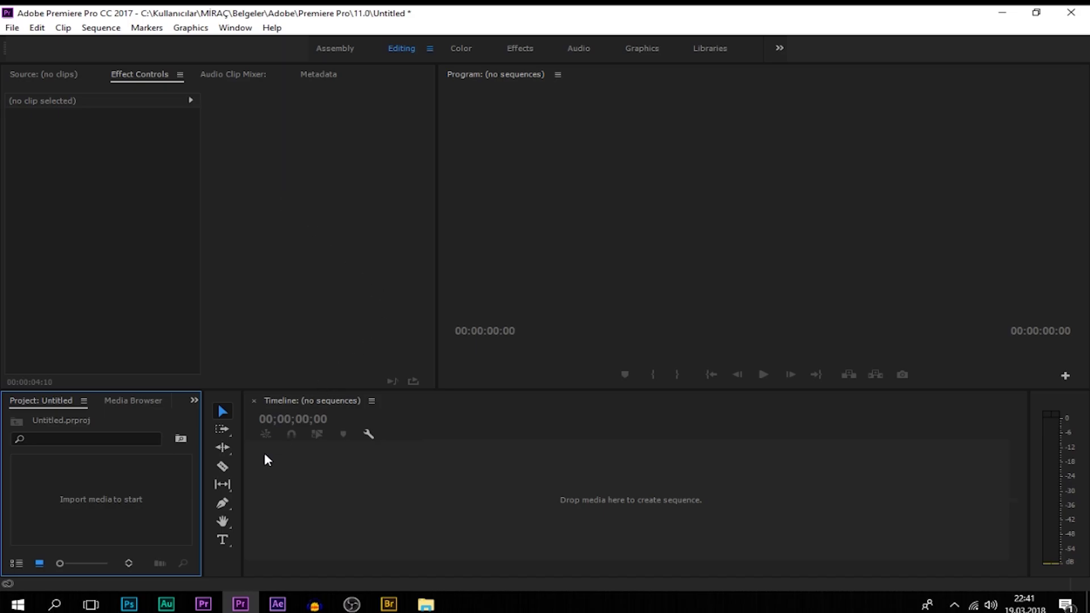
Step: Import the YouTube logo SVG, ADAM.png and the abandoned wall image into the project
{"action": "right_click", "coordinate": [91, 487]}
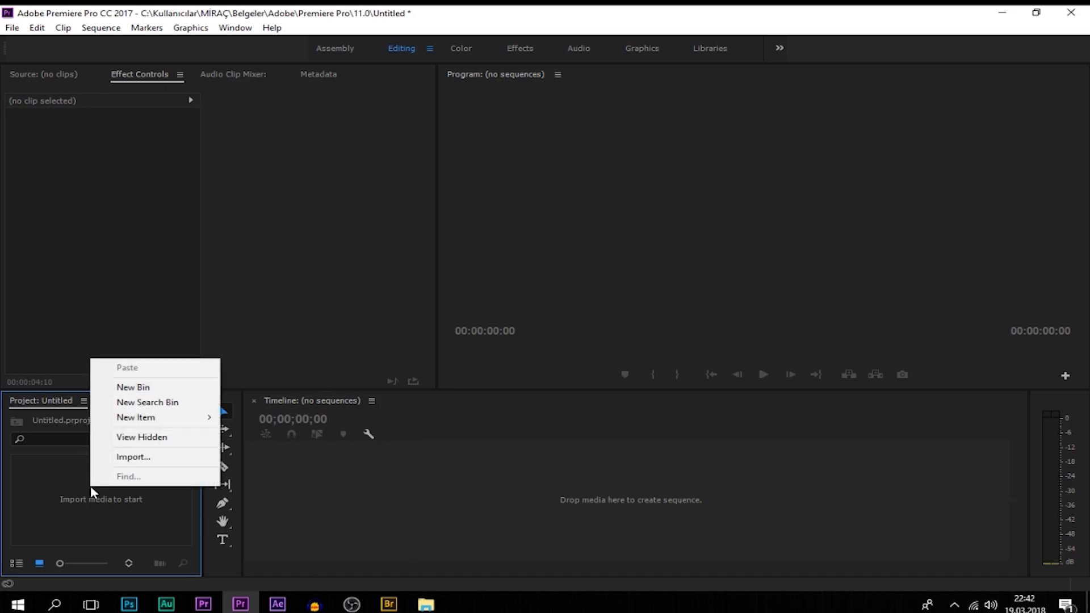
{"action": "left_click", "coordinate": [128, 457]}
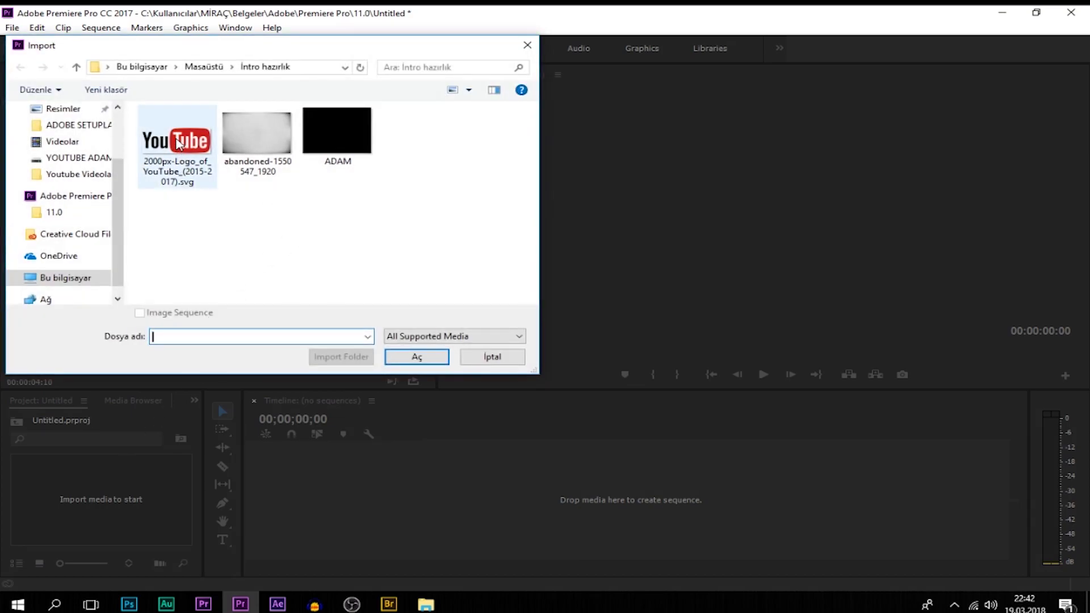
{"action": "left_click", "coordinate": [262, 145]}
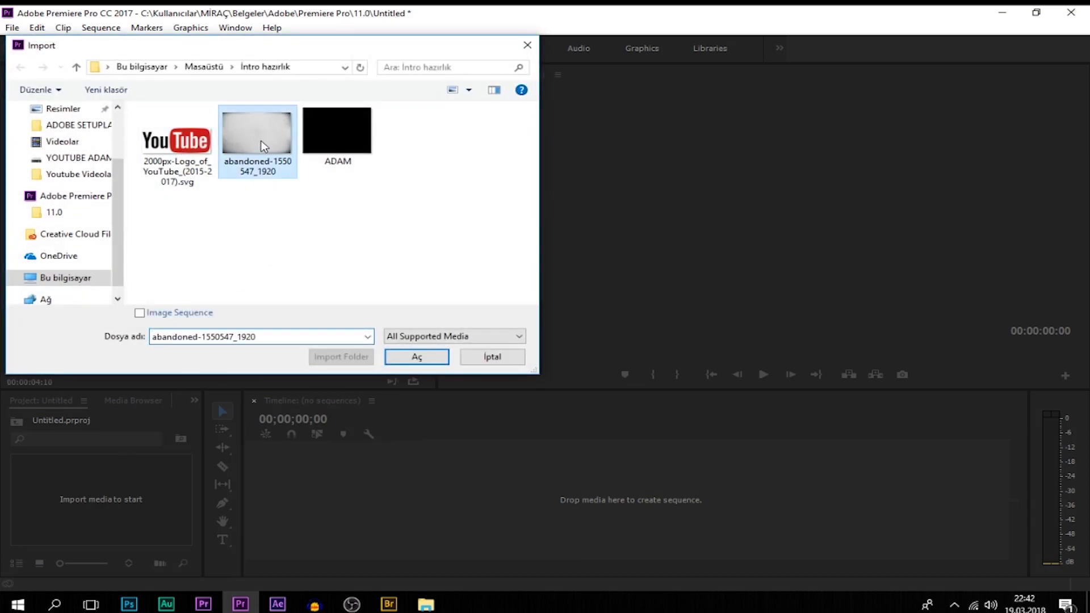
{"action": "left_click", "coordinate": [326, 143]}
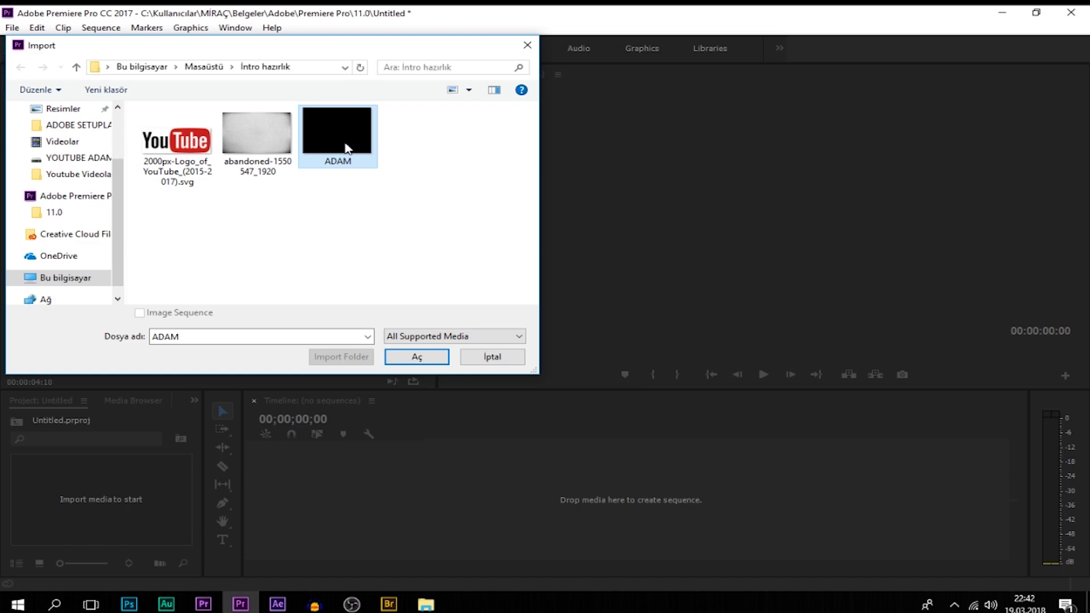
{"action": "mouse_move", "coordinate": [347, 146]}
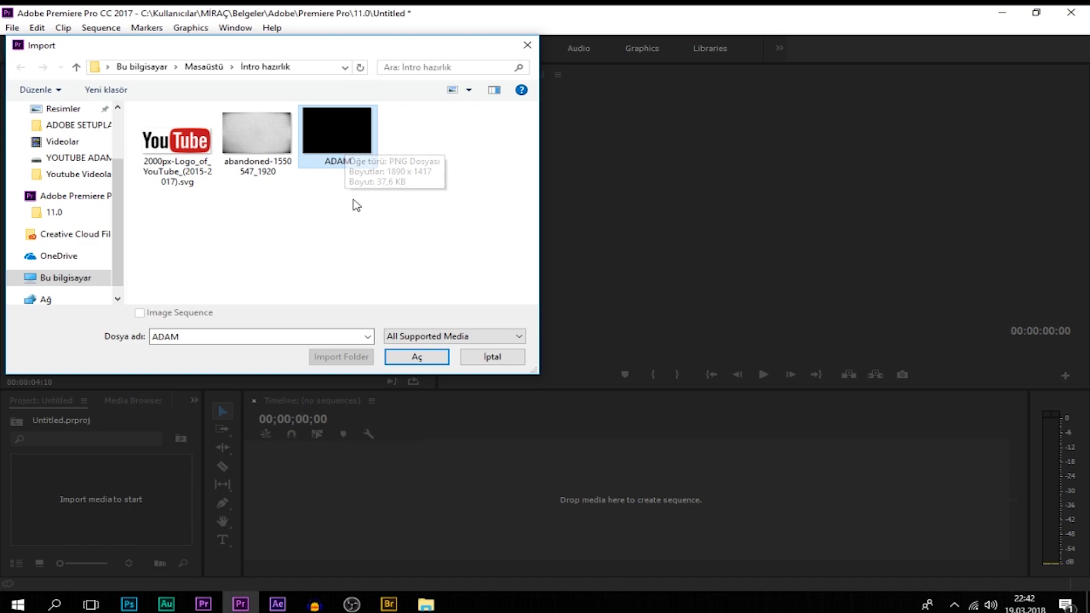
{"action": "left_click_drag", "start_coordinate": [404, 198], "coordinate": [129, 127]}
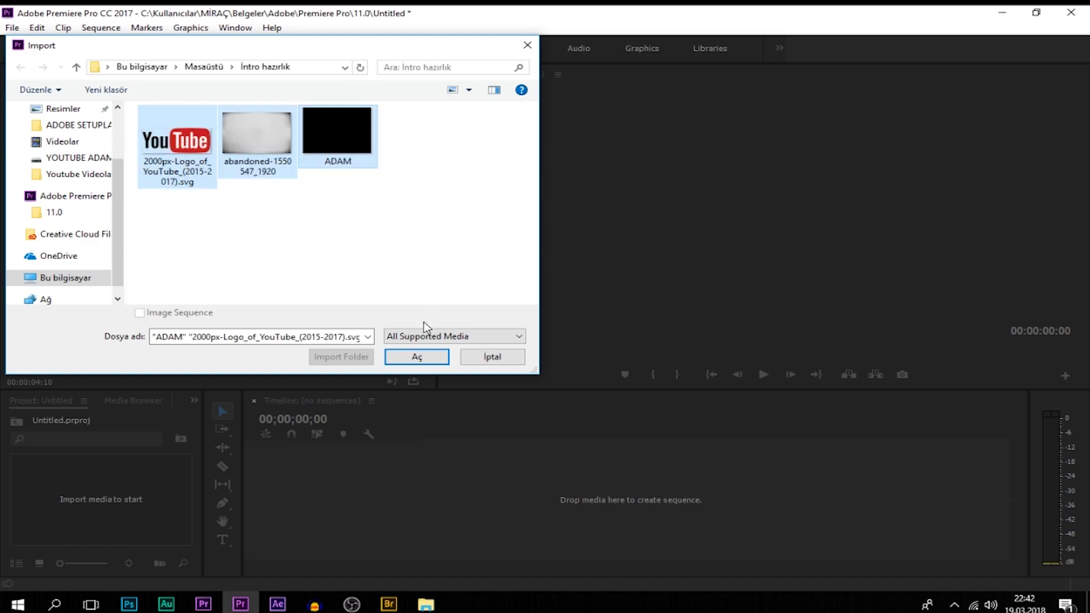
{"action": "left_click", "coordinate": [420, 357]}
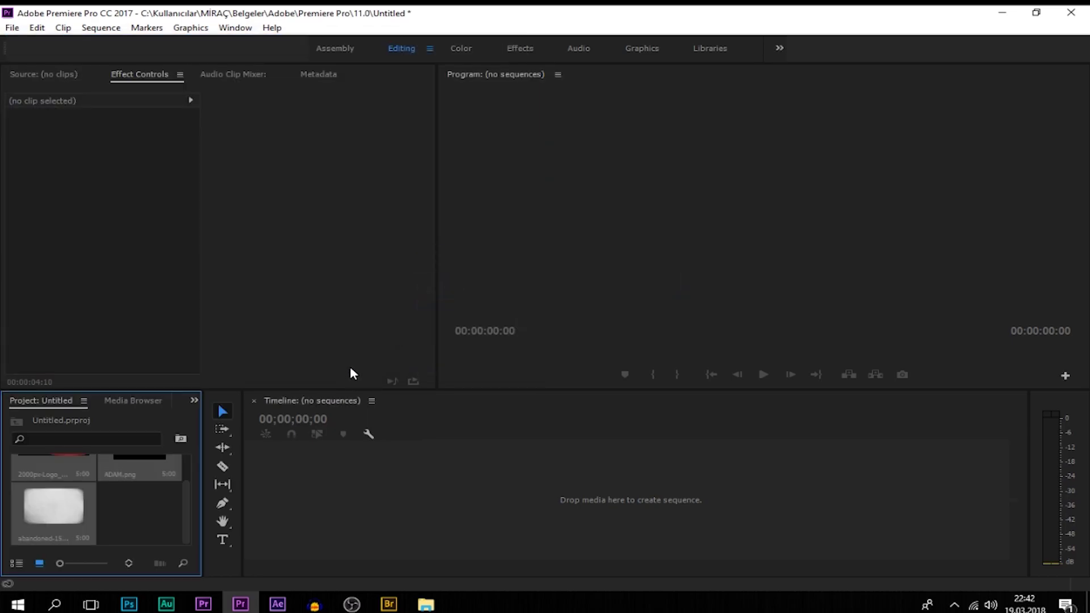
Step: Create a sequence by dragging abandoned-1550547_1920 onto the Timeline, placing the wall clip on V1
{"action": "left_click", "coordinate": [131, 514]}
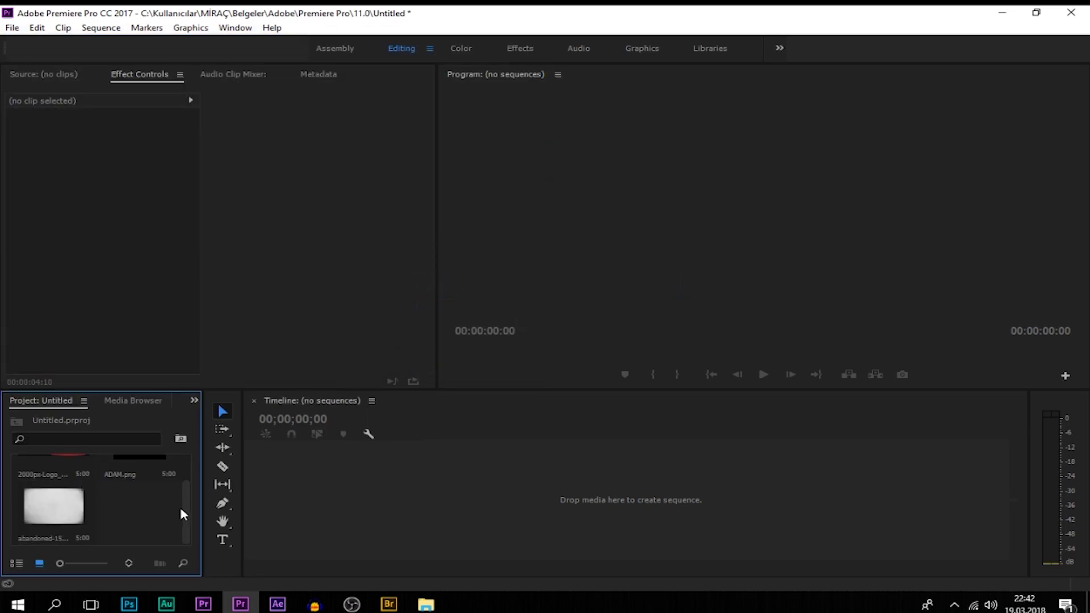
{"action": "left_click_drag", "start_coordinate": [185, 513], "coordinate": [186, 487]}
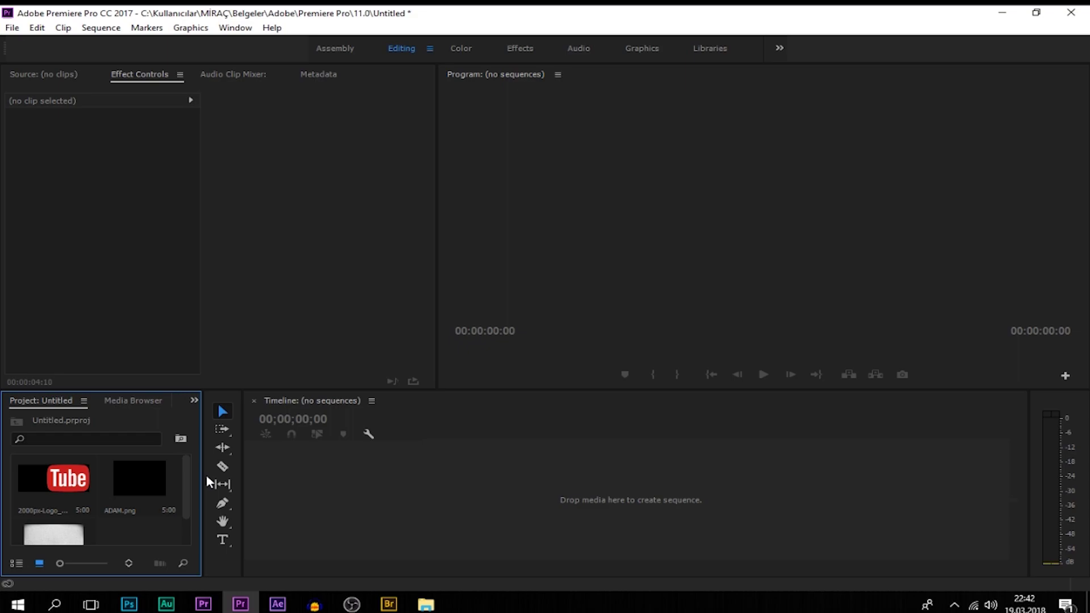
{"action": "mouse_move", "coordinate": [63, 537]}
{"action": "left_mouse_down"}
{"action": "mouse_move", "coordinate": [327, 500]}
{"action": "mouse_move", "coordinate": [407, 501]}
{"action": "left_mouse_up"}
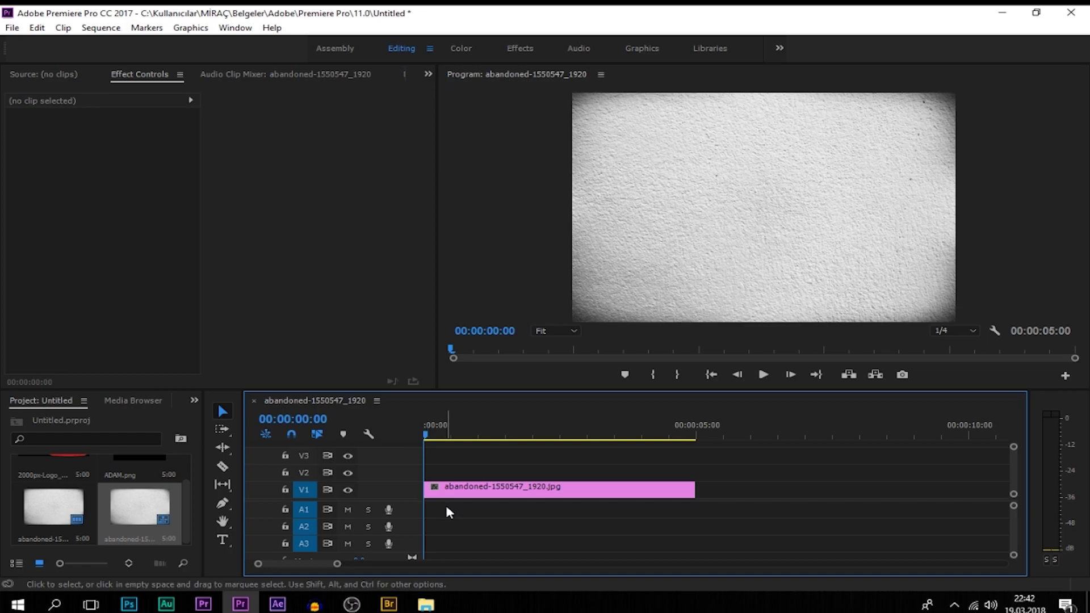
{"action": "left_click", "coordinate": [478, 496]}
{"action": "right_click", "coordinate": [479, 496]}
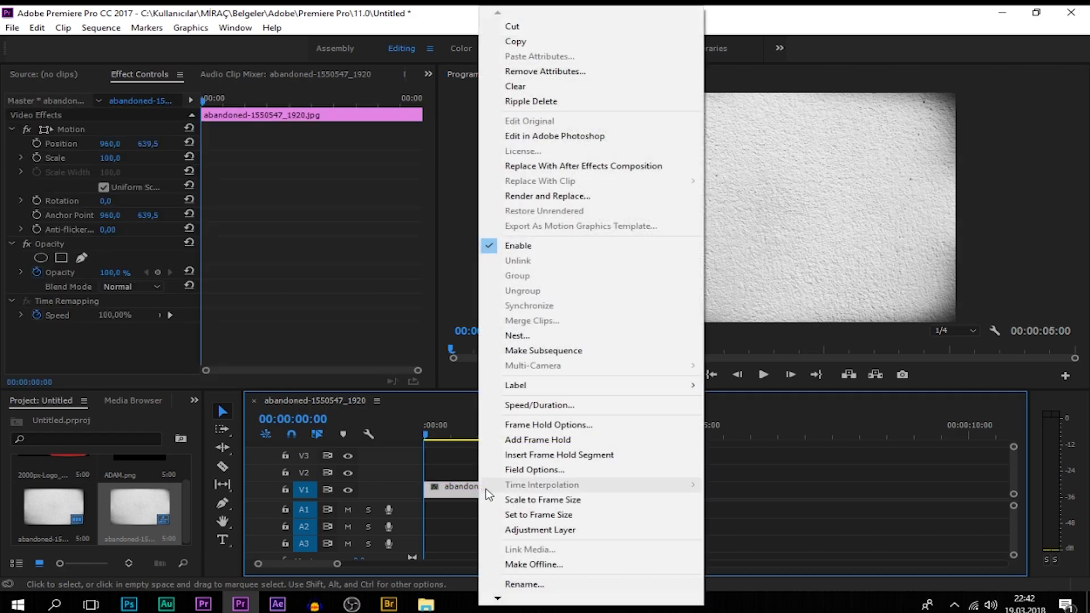
Step: Scale the wall clip to frame size, resize it to 121,3, then add the YouTube logo on V2
{"action": "left_click", "coordinate": [522, 501]}
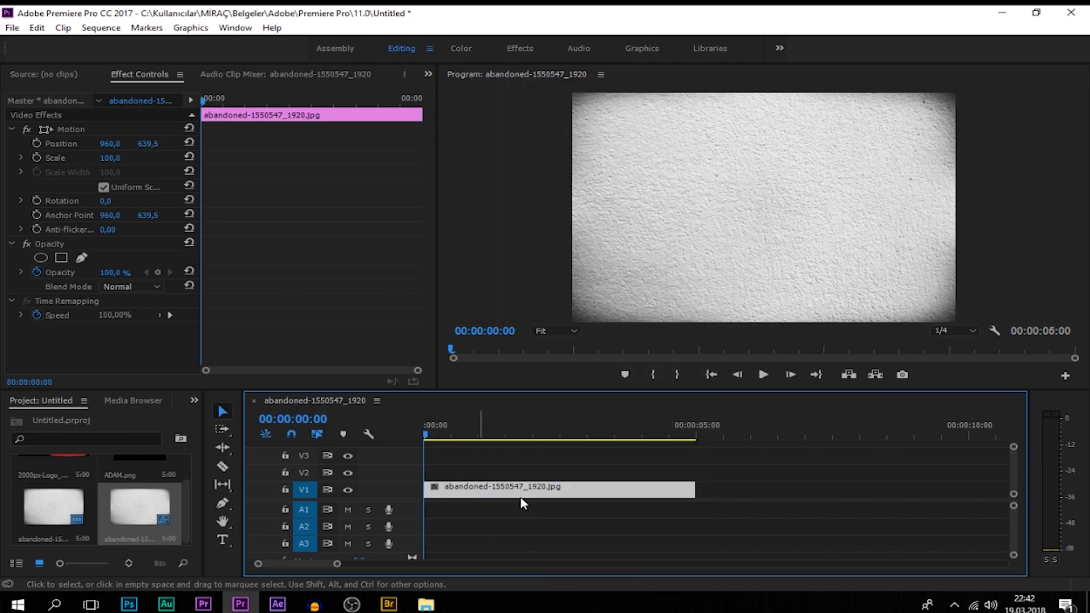
{"action": "left_click", "coordinate": [610, 262]}
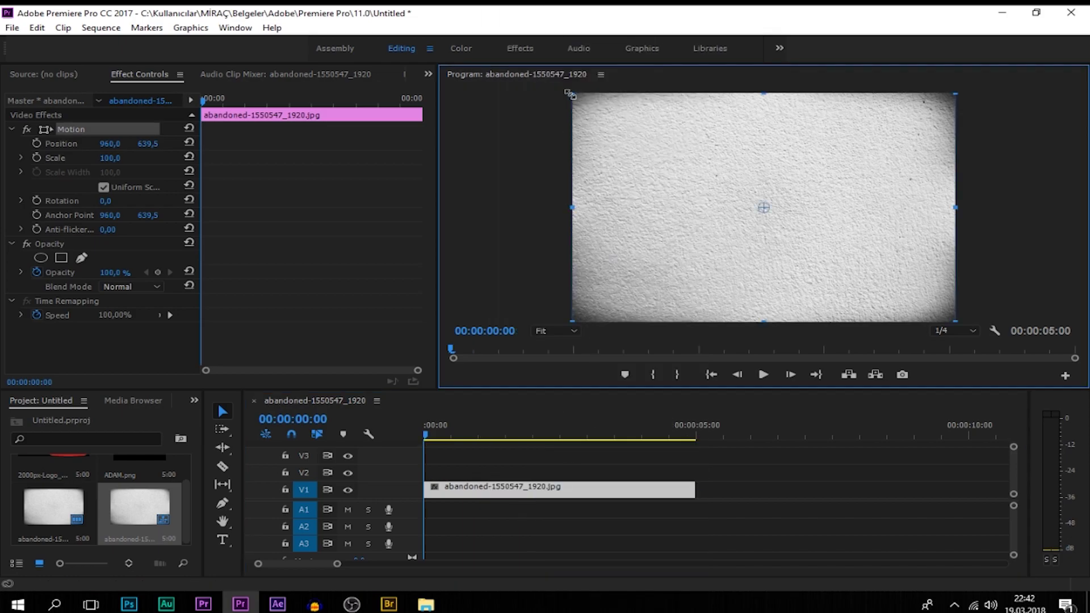
{"action": "mouse_move", "coordinate": [570, 94]}
{"action": "left_mouse_down"}
{"action": "mouse_move", "coordinate": [587, 112]}
{"action": "mouse_move", "coordinate": [582, 229]}
{"action": "left_mouse_up"}
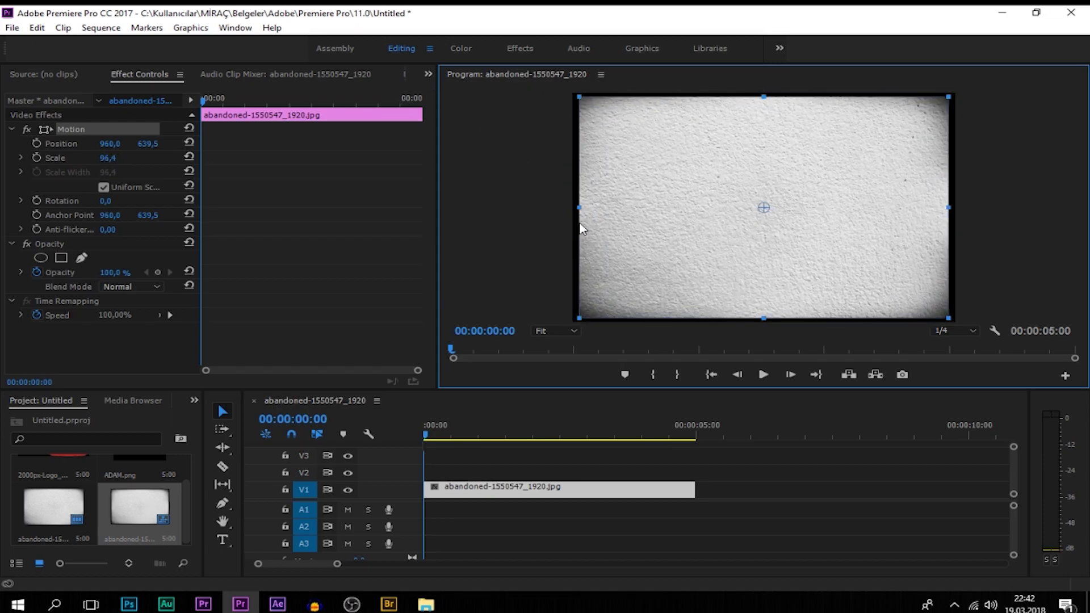
{"action": "left_click_drag", "start_coordinate": [579, 208], "coordinate": [506, 200]}
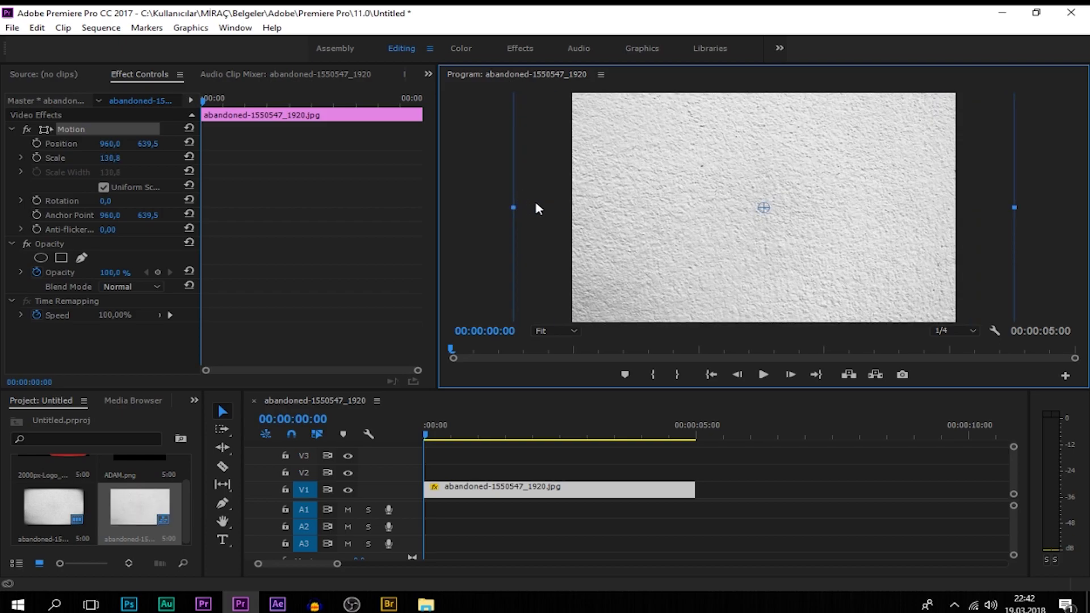
{"action": "left_click_drag", "start_coordinate": [519, 208], "coordinate": [530, 205]}
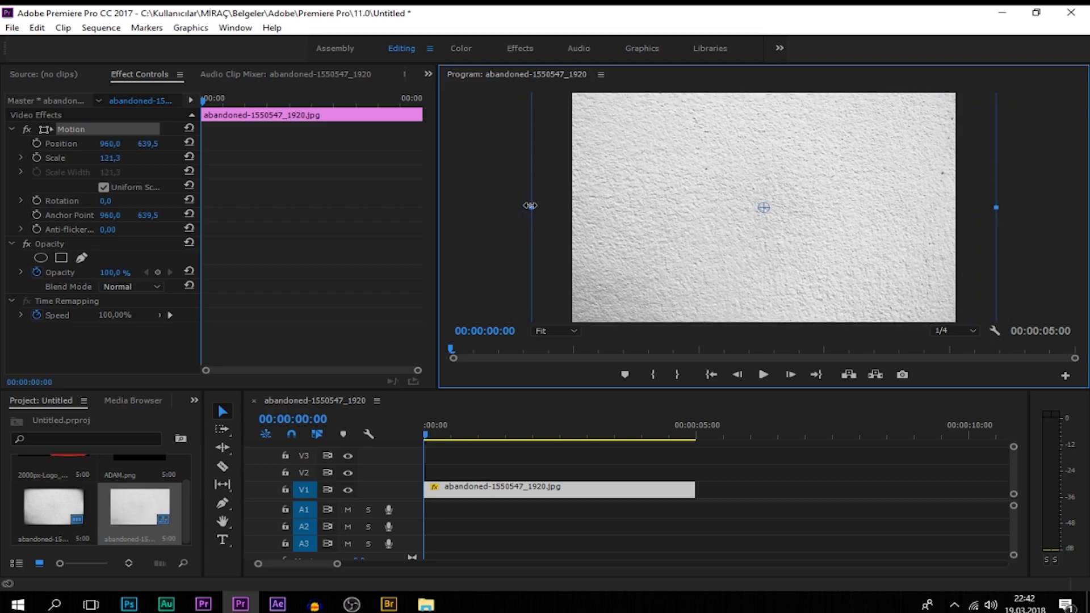
{"action": "left_click", "coordinate": [482, 261]}
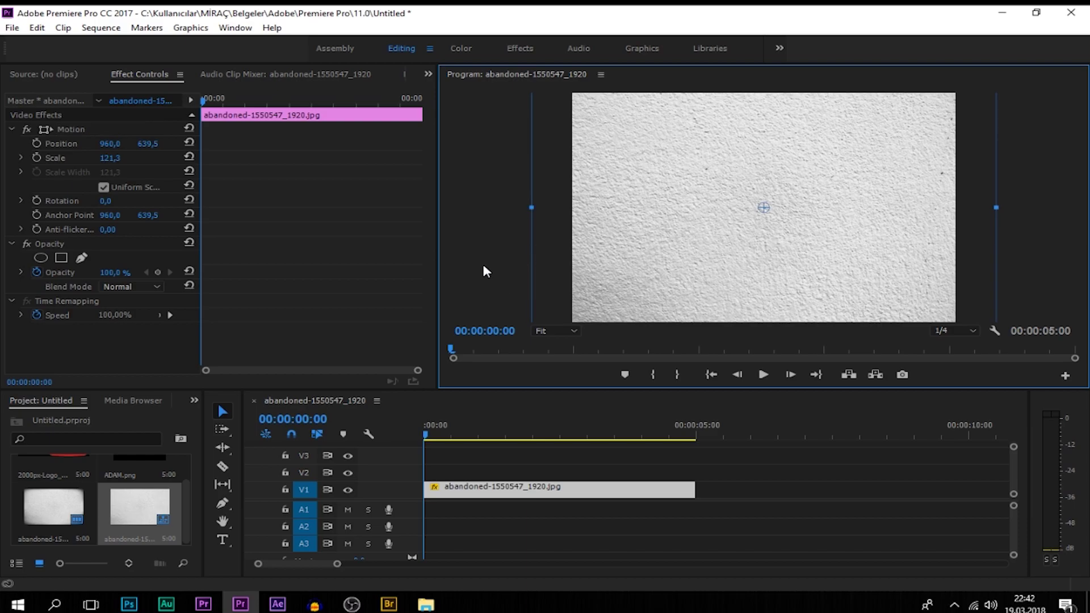
{"action": "left_click_drag", "start_coordinate": [59, 460], "coordinate": [424, 471]}
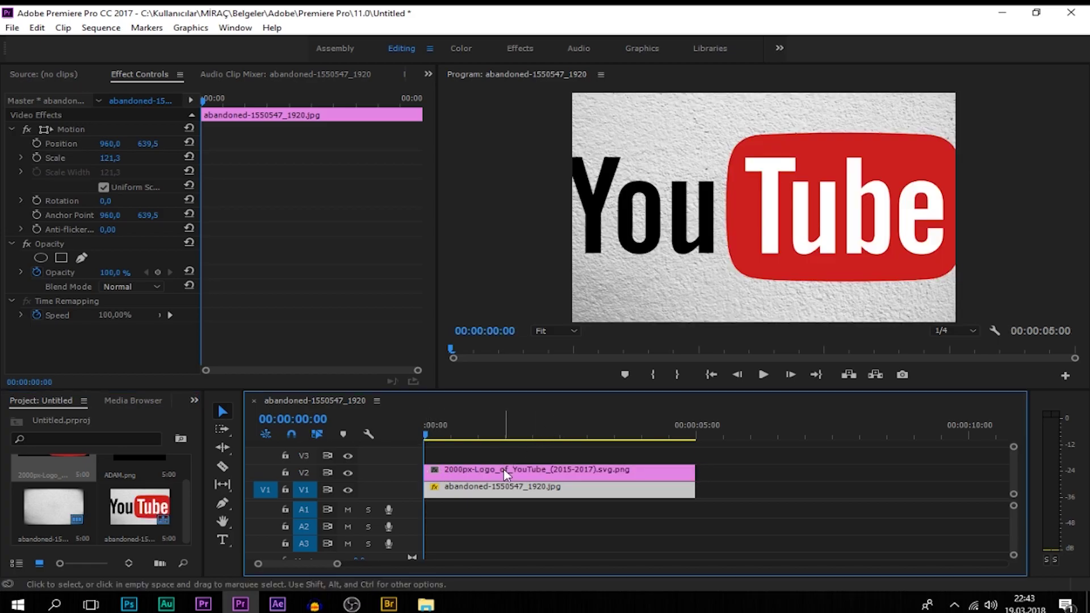
Step: Fit the YouTube logo to frame, shrink it to scale 43.9 and move it to 531.2, 650.9
{"action": "right_click", "coordinate": [506, 474]}
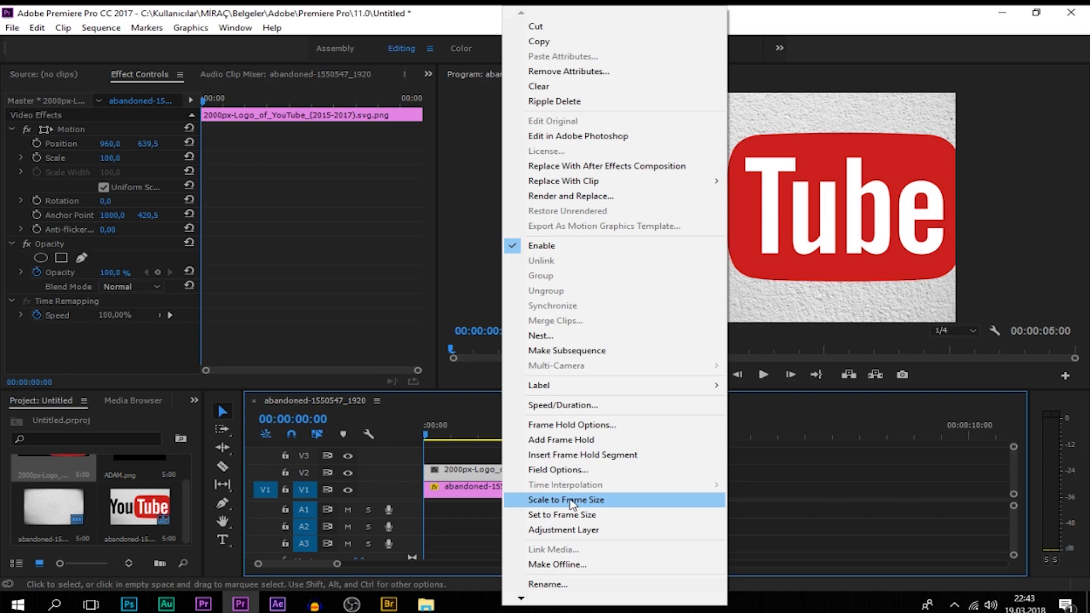
{"action": "left_click", "coordinate": [572, 501]}
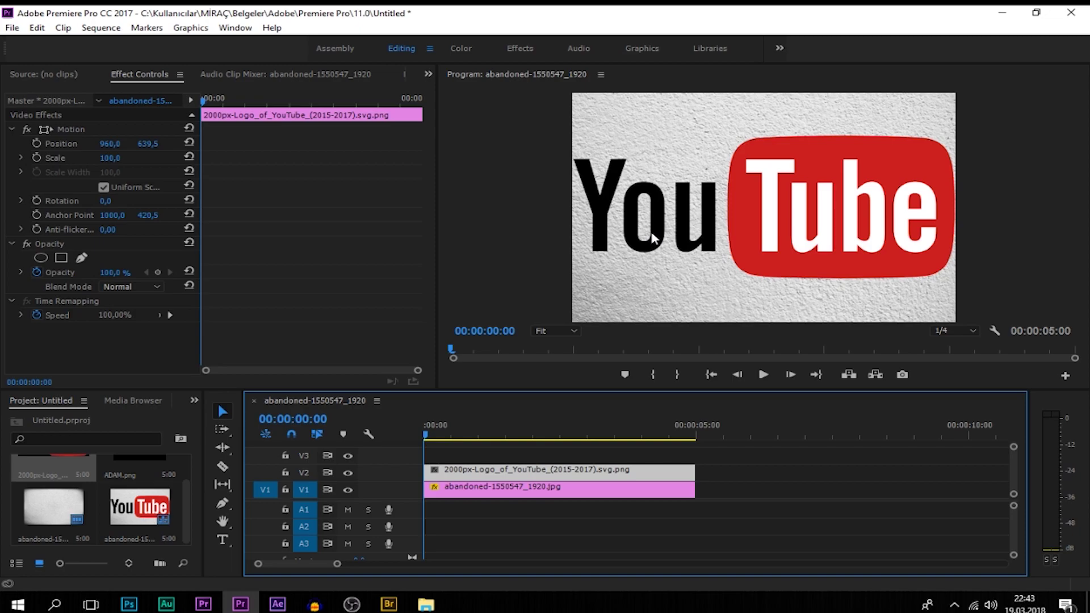
{"action": "left_click", "coordinate": [593, 245]}
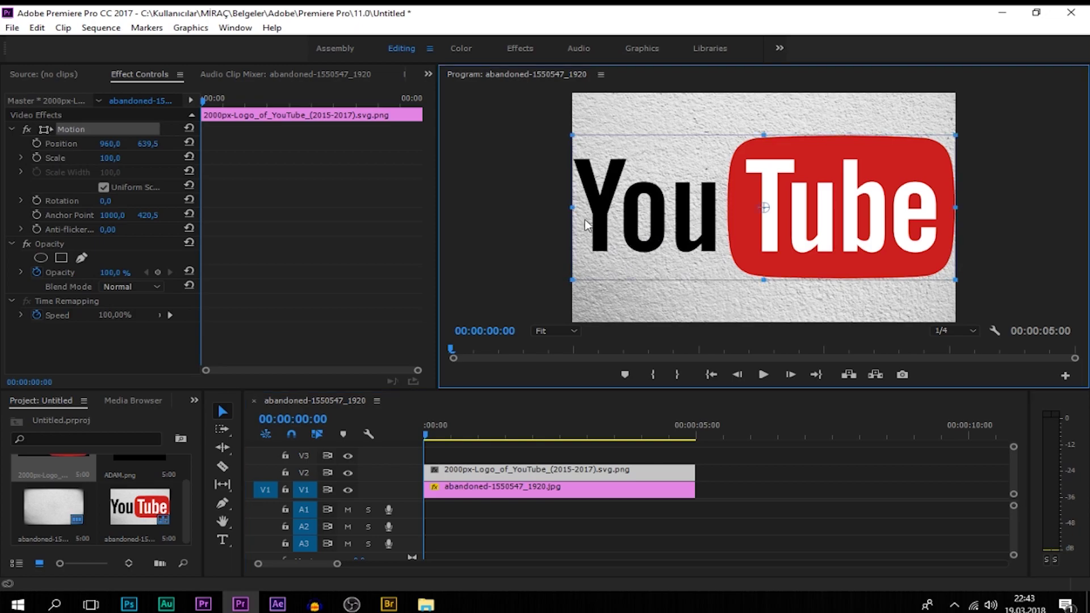
{"action": "left_click_drag", "start_coordinate": [577, 208], "coordinate": [677, 219]}
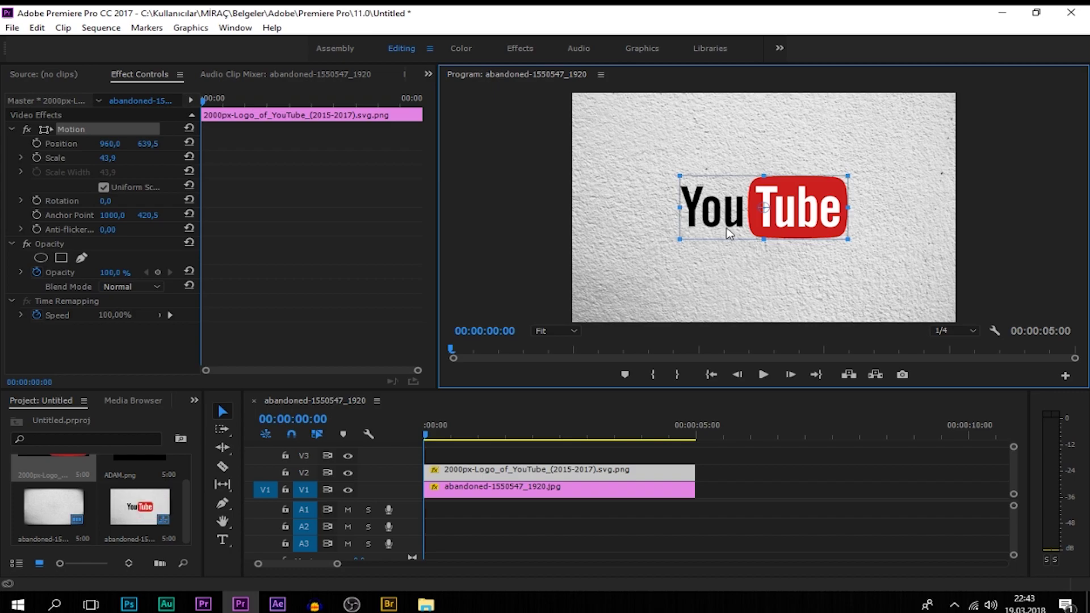
{"action": "mouse_move", "coordinate": [724, 225]}
{"action": "left_mouse_down"}
{"action": "mouse_move", "coordinate": [642, 238]}
{"action": "mouse_move", "coordinate": [646, 229]}
{"action": "left_mouse_up"}
{"action": "right_click", "coordinate": [517, 471]}
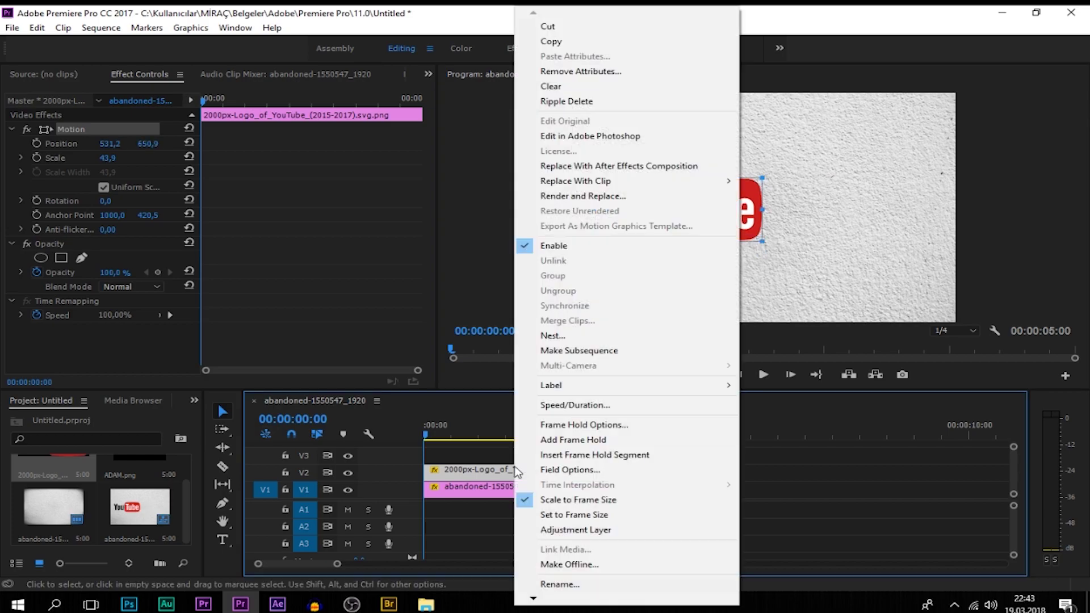
{"action": "left_click", "coordinate": [479, 434]}
{"action": "left_click", "coordinate": [516, 272]}
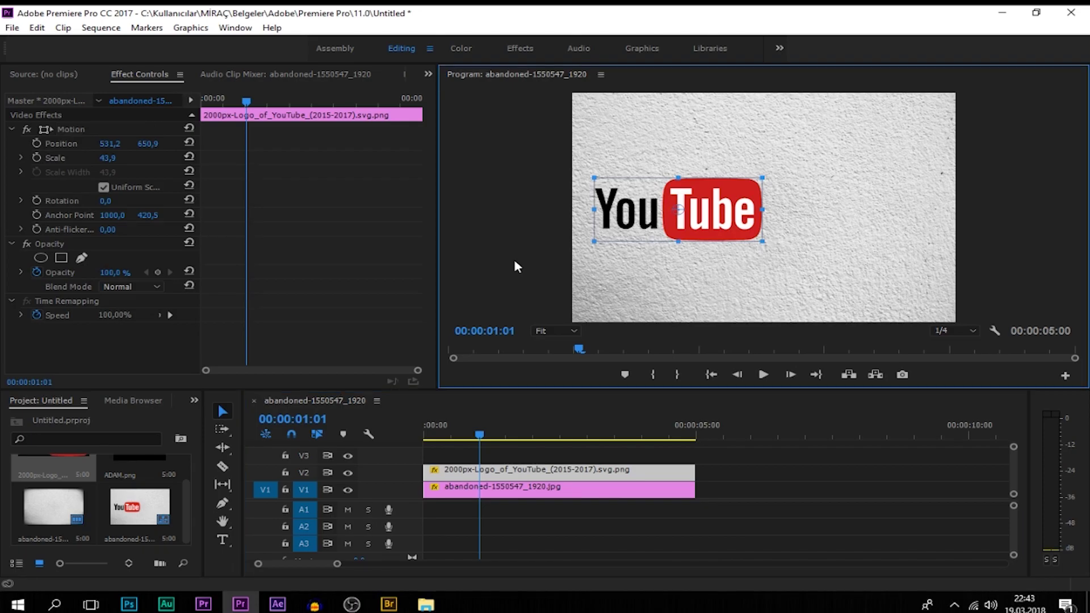
{"action": "left_click", "coordinate": [478, 440]}
Step: Add ADAM.png on V3, scale it to frame size and move it to 1263.6, 757.2
{"action": "left_click_drag", "start_coordinate": [477, 438], "coordinate": [418, 434]}
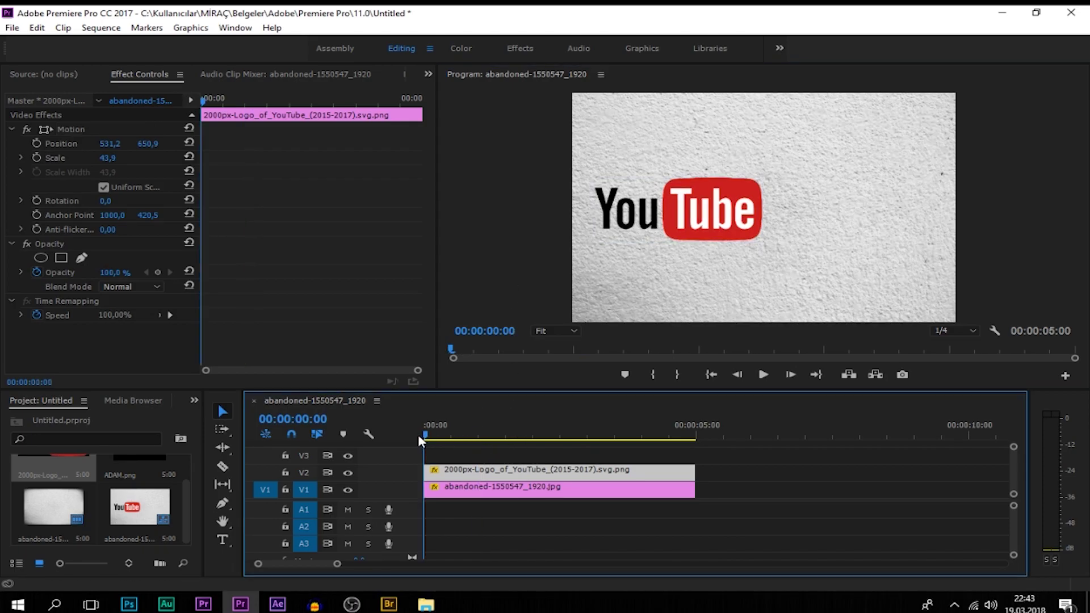
{"action": "left_click_drag", "start_coordinate": [148, 465], "coordinate": [429, 459]}
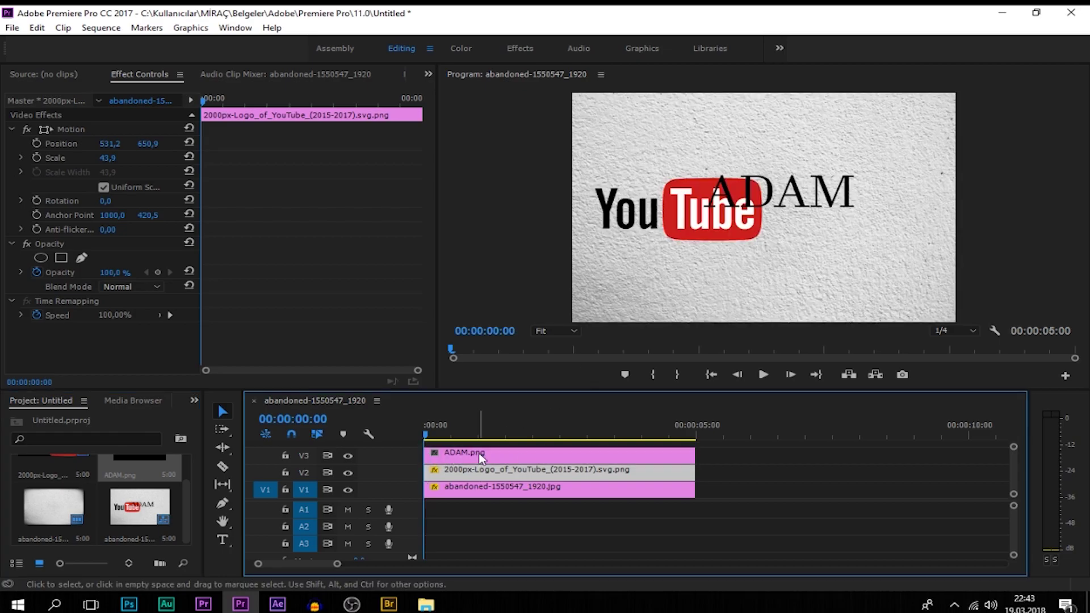
{"action": "right_click", "coordinate": [479, 452]}
{"action": "left_click", "coordinate": [542, 500]}
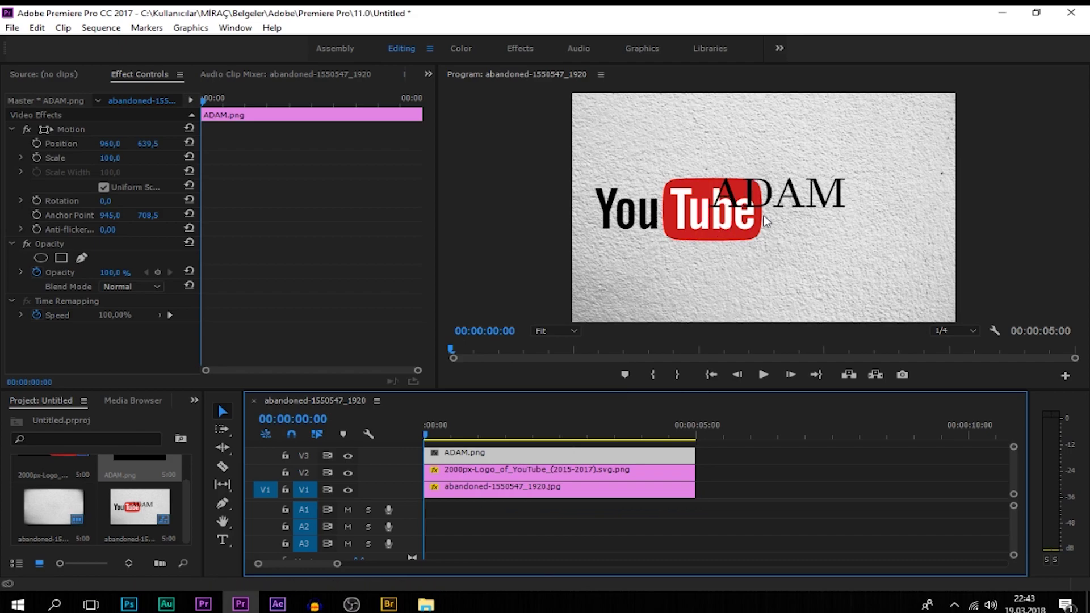
{"action": "left_click", "coordinate": [520, 224]}
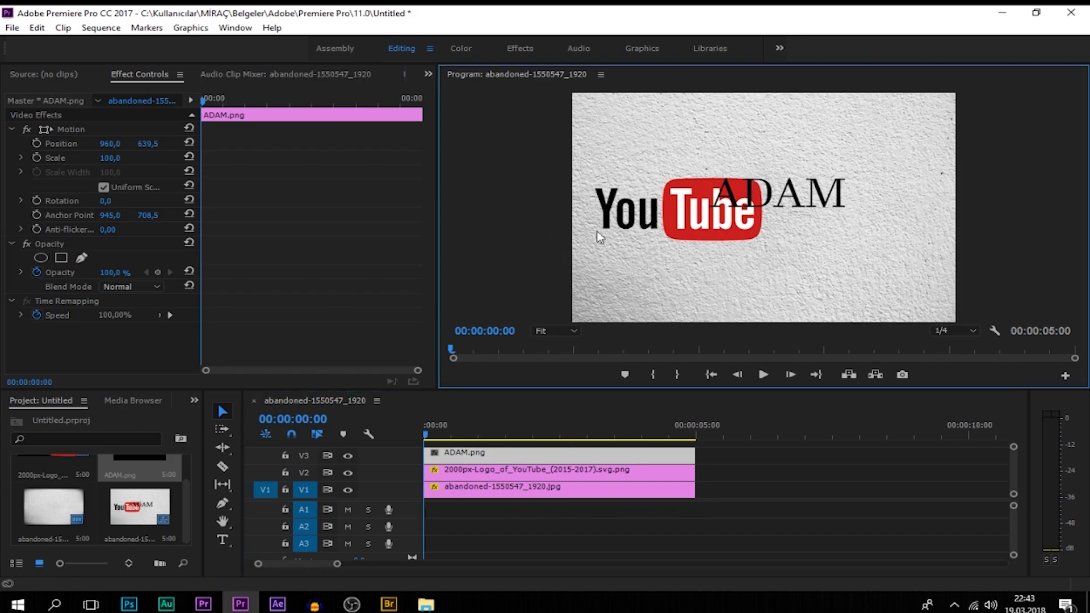
{"action": "double_click", "coordinate": [615, 249]}
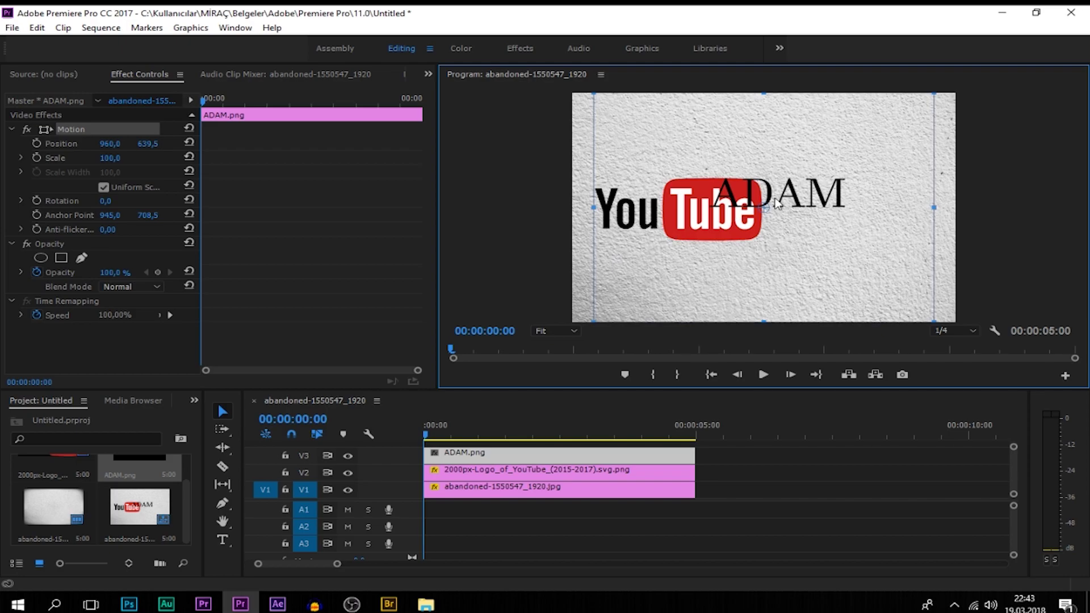
{"action": "mouse_move", "coordinate": [778, 203]}
{"action": "left_mouse_down"}
{"action": "mouse_move", "coordinate": [816, 225]}
{"action": "mouse_move", "coordinate": [837, 223]}
{"action": "left_mouse_up"}
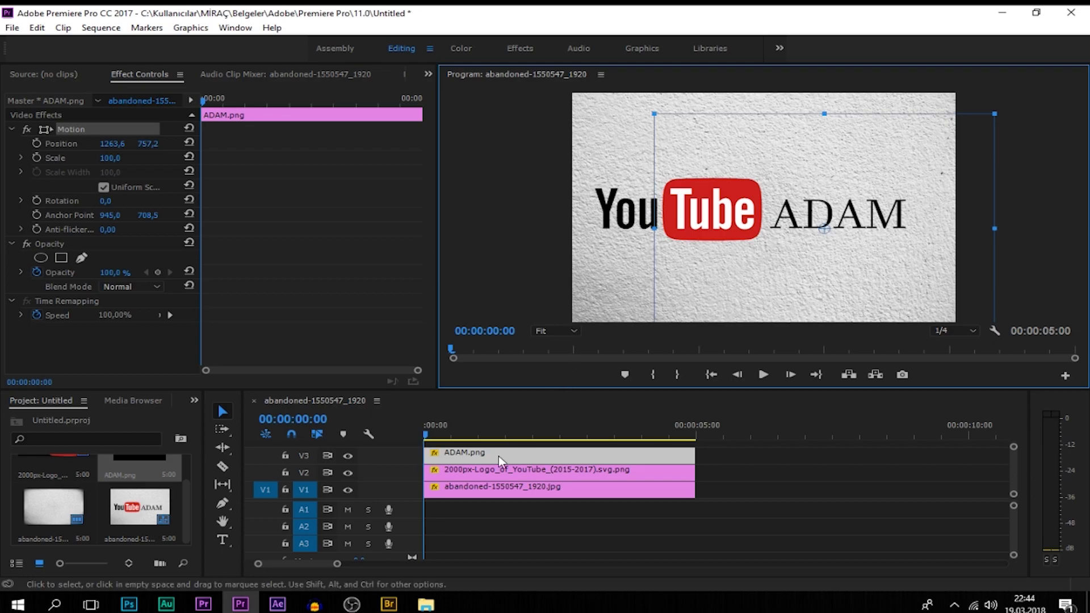
{"action": "left_click", "coordinate": [547, 259]}
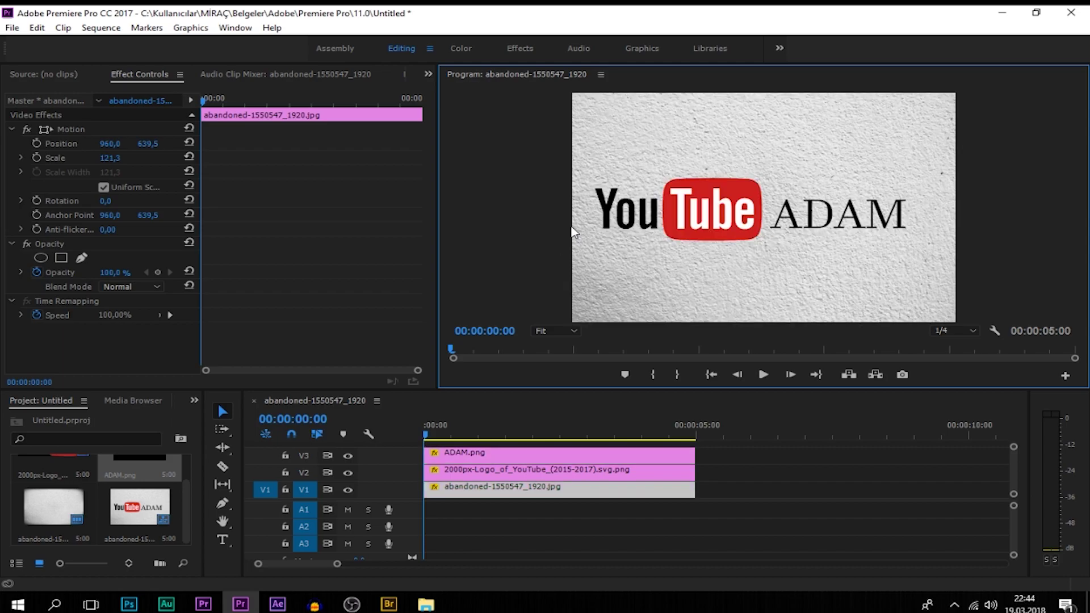
Step: Restore Effect Controls from the panel overflow menu and maximize it to fill the window
{"action": "left_click", "coordinate": [469, 456]}
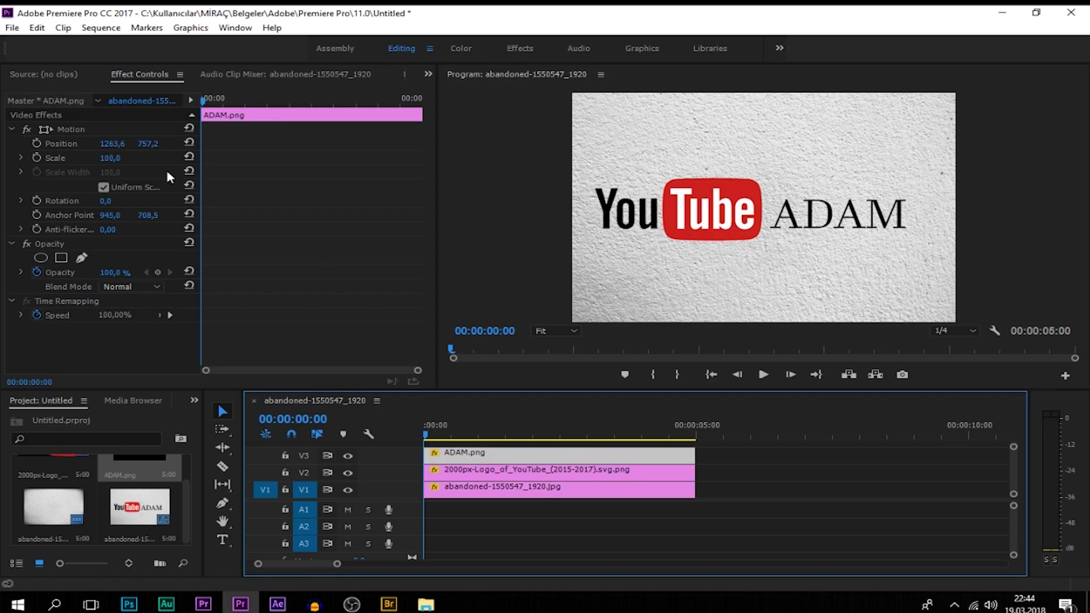
{"action": "left_click", "coordinate": [427, 75]}
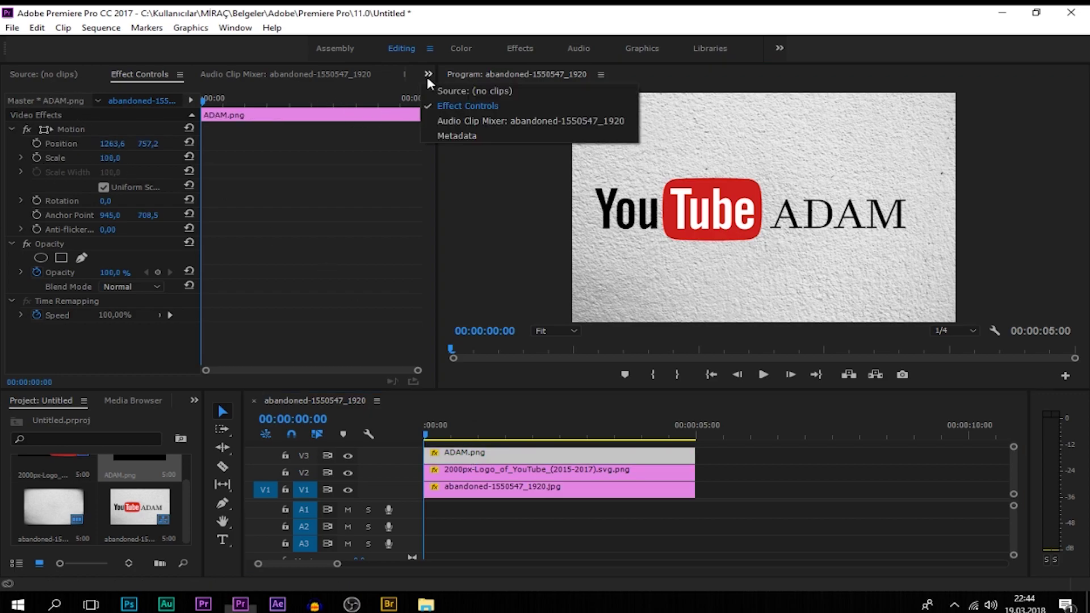
{"action": "left_click", "coordinate": [446, 88]}
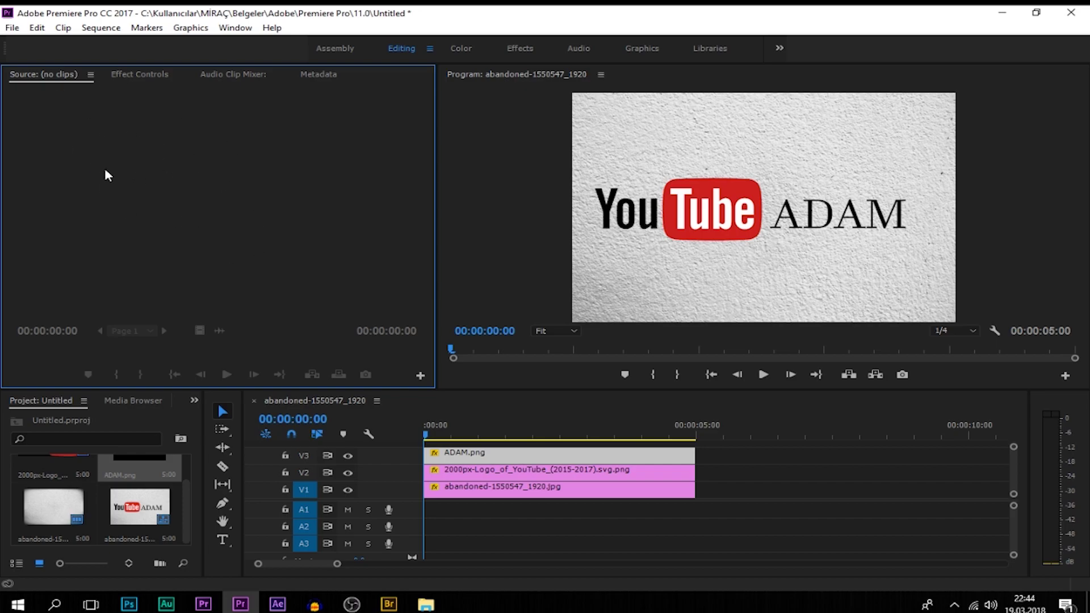
{"action": "left_click", "coordinate": [474, 459]}
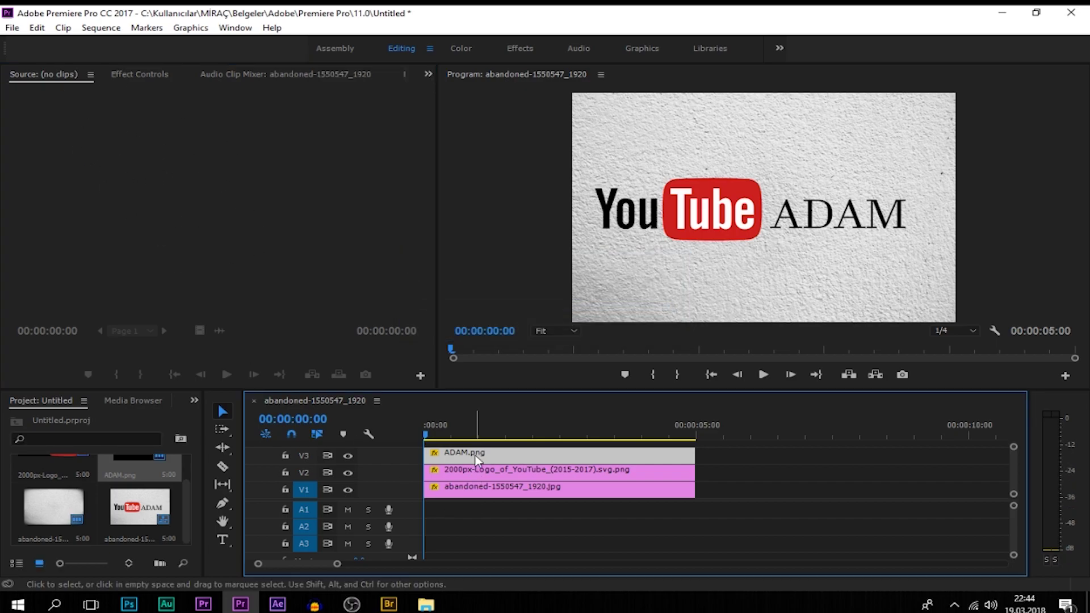
{"action": "left_click", "coordinate": [428, 76]}
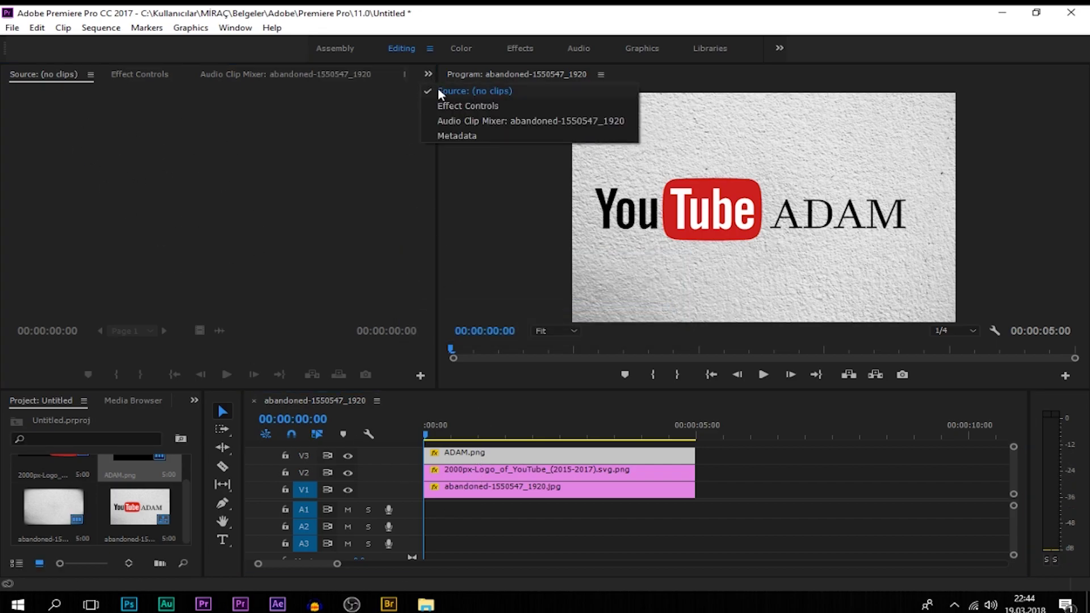
{"action": "left_click", "coordinate": [441, 105]}
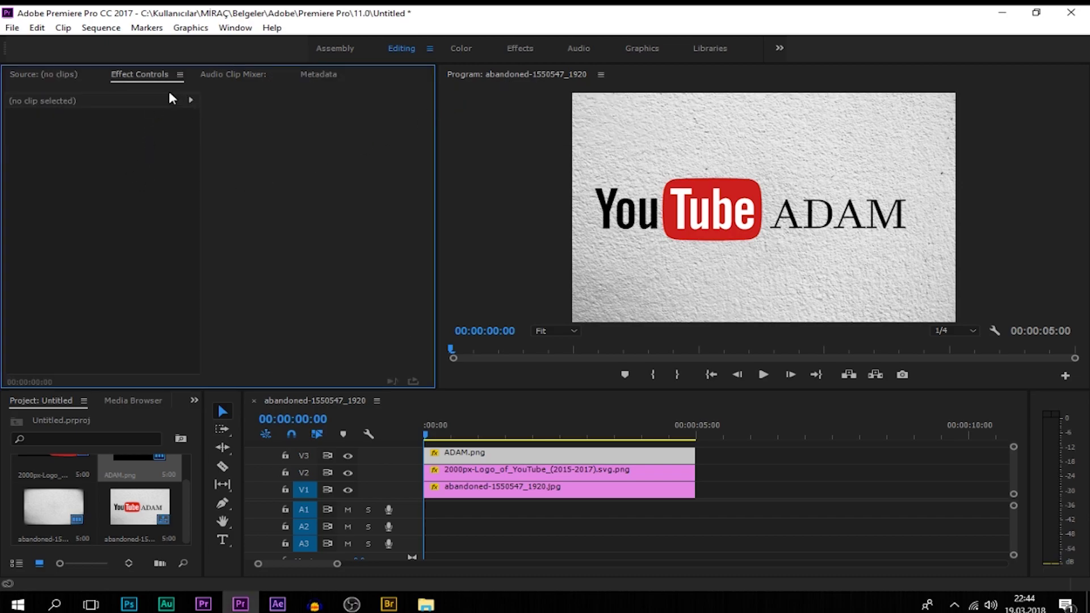
{"action": "double_click", "coordinate": [147, 81]}
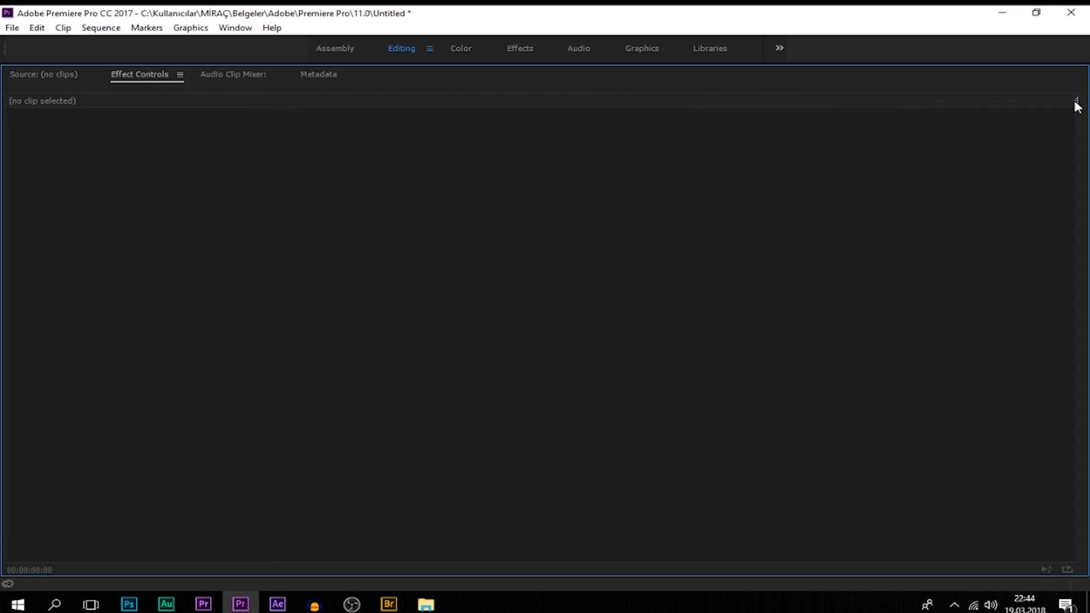
Step: Switch to the Effects workspace layout from the workspace bar
{"action": "left_click", "coordinate": [528, 52]}
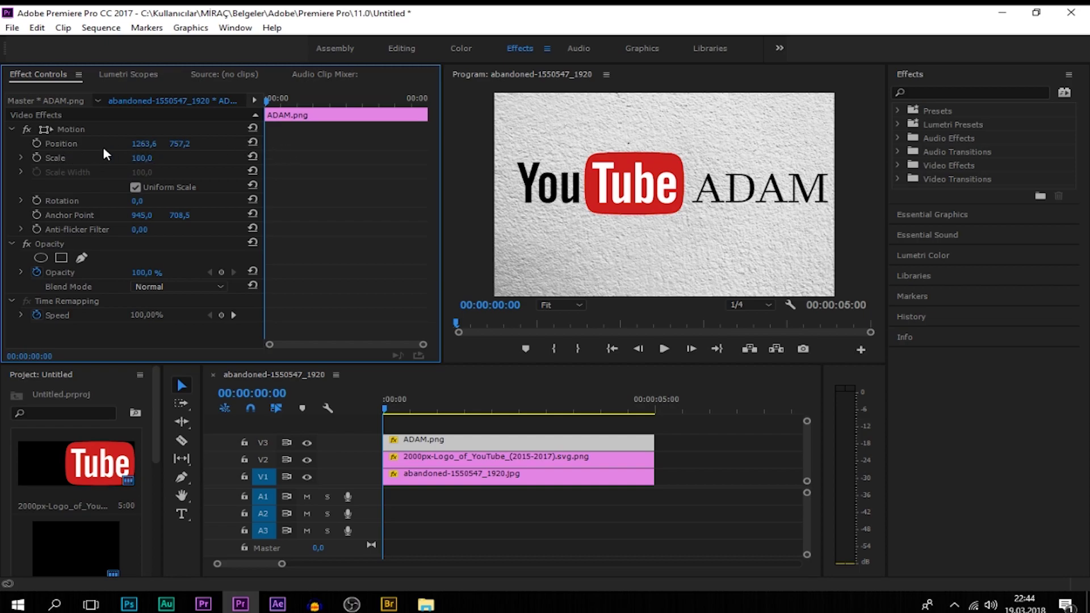
Step: Set ADAM's Position X to 1232,6 at 00:00:02:03 and add a Position keyframe there
{"action": "left_click_drag", "start_coordinate": [144, 143], "coordinate": [336, 143]}
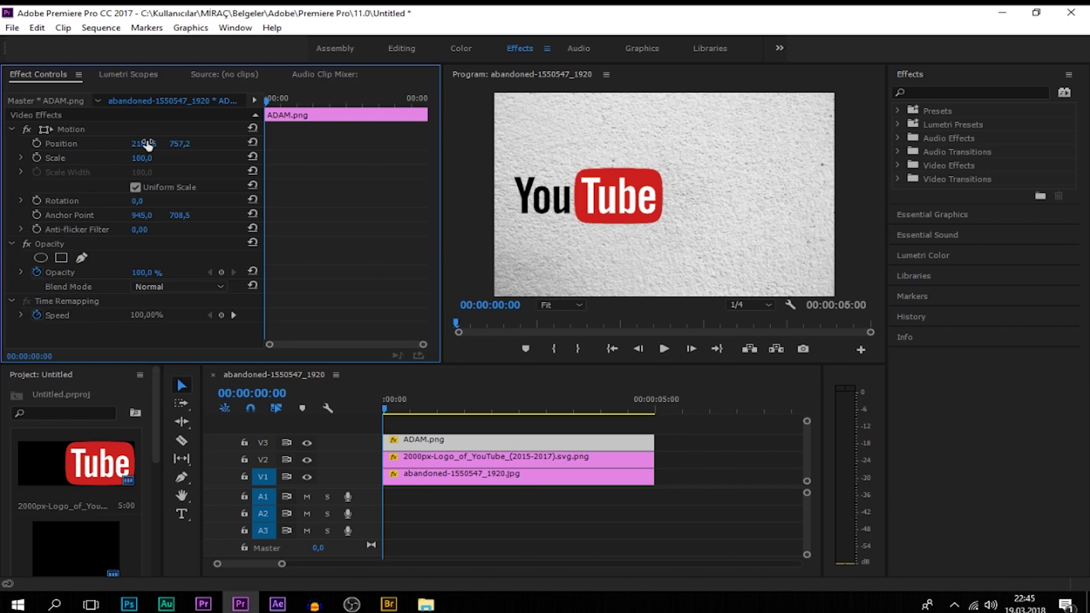
{"action": "left_click_drag", "start_coordinate": [147, 145], "coordinate": [134, 146]}
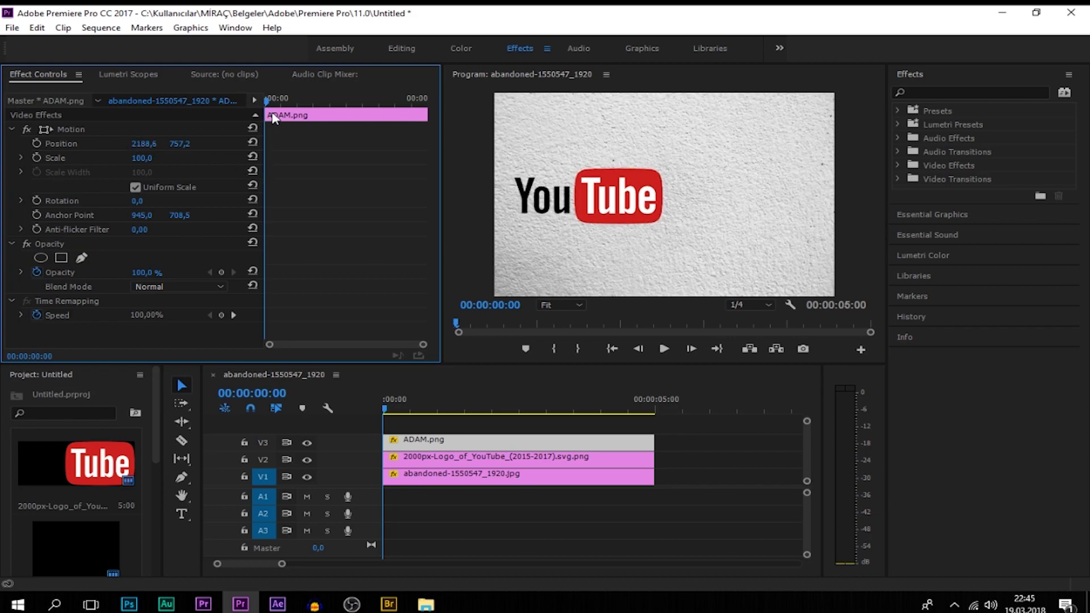
{"action": "left_click_drag", "start_coordinate": [267, 100], "coordinate": [336, 108]}
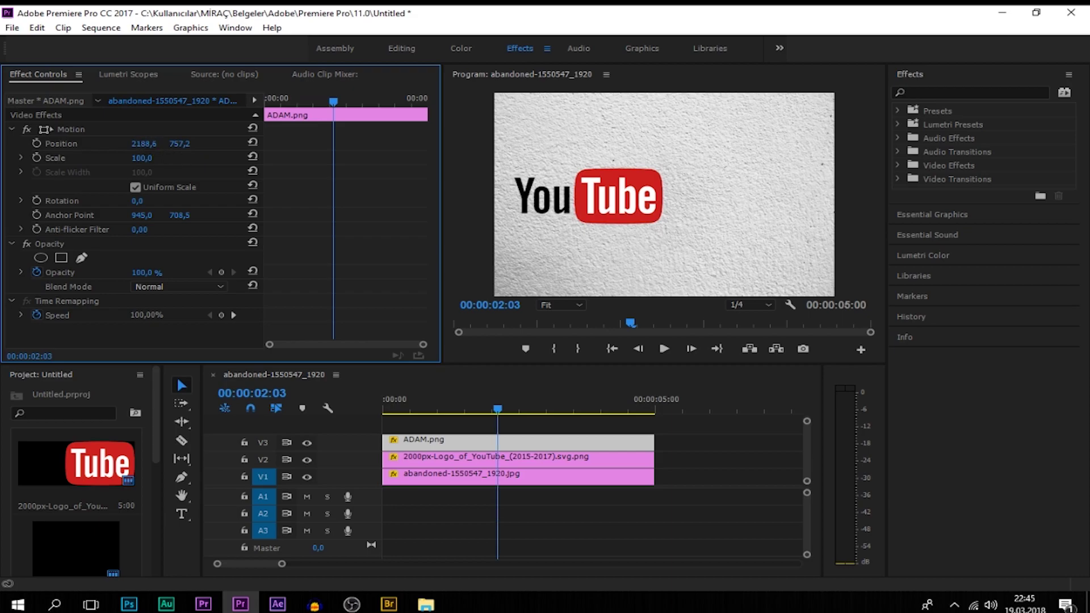
{"action": "mouse_move", "coordinate": [143, 144]}
{"action": "left_mouse_down"}
{"action": "mouse_move", "coordinate": [123, 144]}
{"action": "mouse_move", "coordinate": [141, 143]}
{"action": "left_mouse_up"}
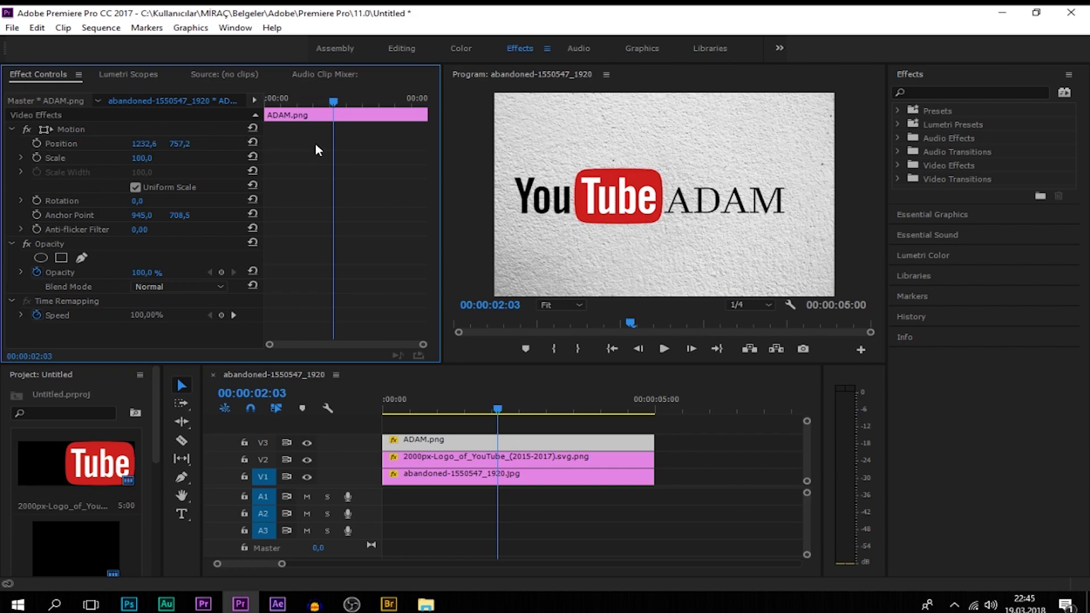
{"action": "left_click", "coordinate": [35, 145]}
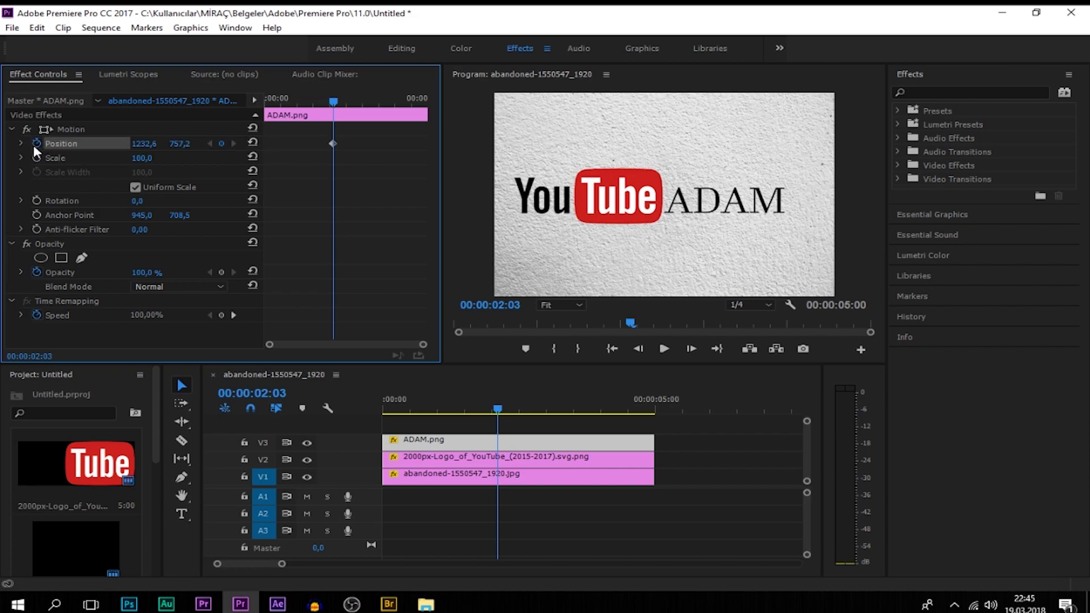
Step: At 00:00:04:07, set ADAM's Position X to 2196.6 so it exits off the right edge
{"action": "left_click_drag", "start_coordinate": [335, 103], "coordinate": [407, 116]}
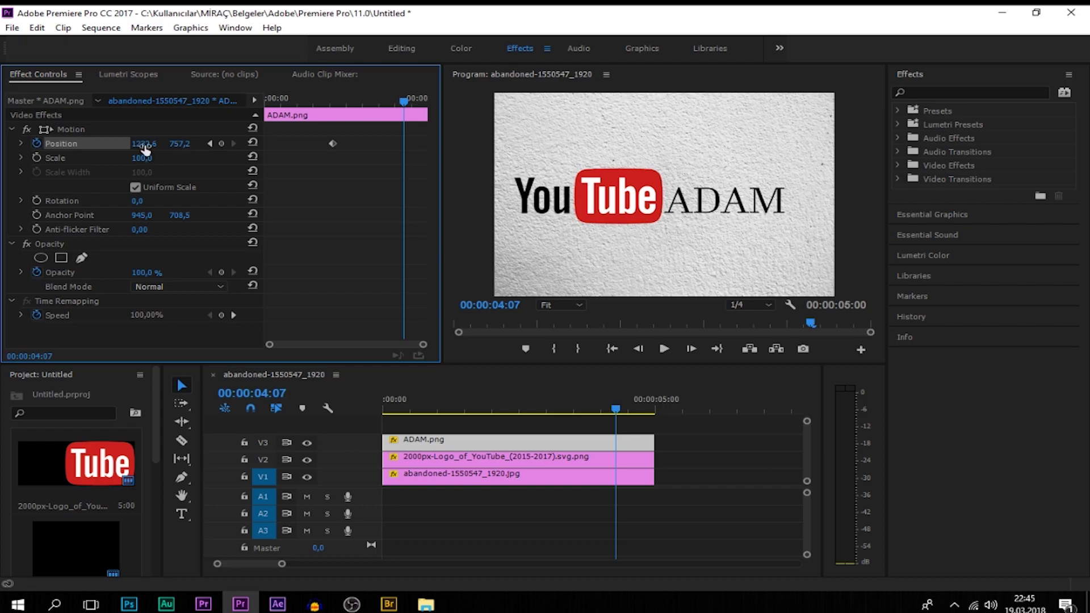
{"action": "left_click_drag", "start_coordinate": [144, 143], "coordinate": [672, 144]}
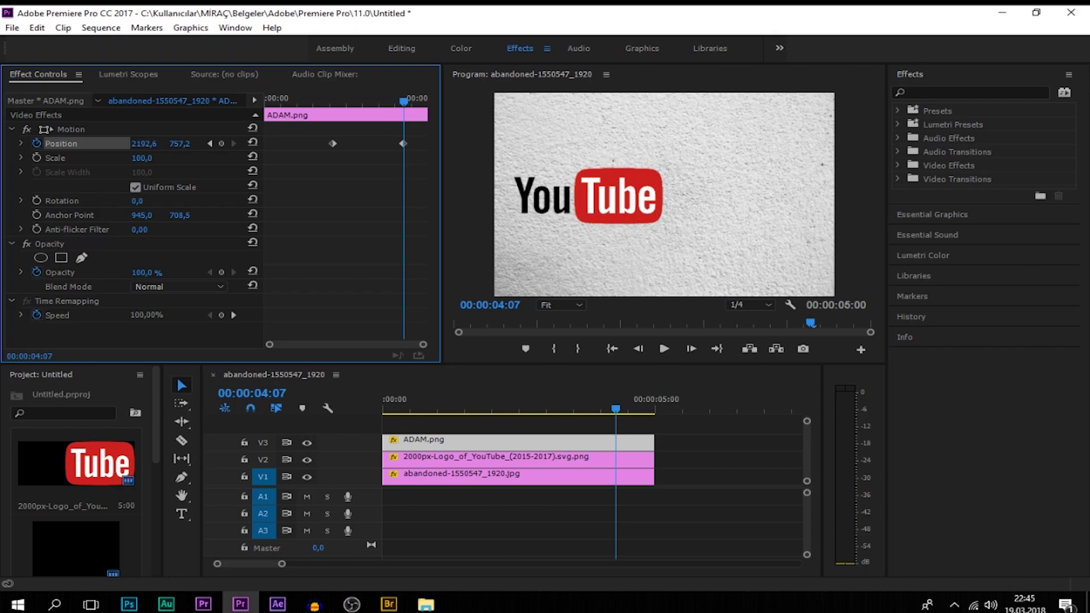
{"action": "left_click_drag", "start_coordinate": [148, 144], "coordinate": [138, 143]}
{"action": "left_click_drag", "start_coordinate": [403, 101], "coordinate": [266, 101]}
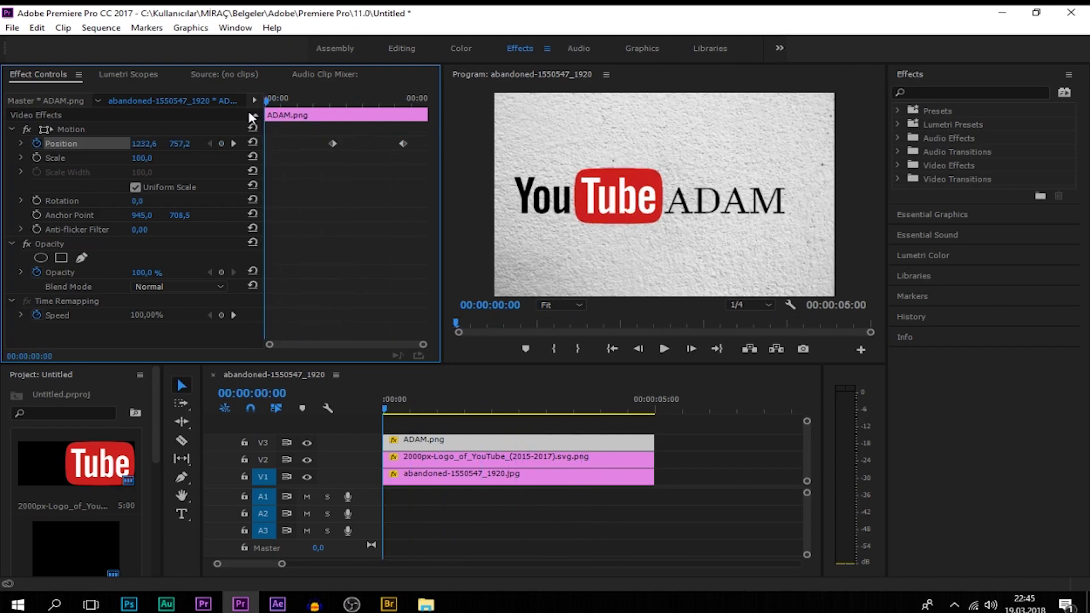
Step: Set ADAM's Position X to 2235,6 at 00:00:00:00 and play back the slide-in
{"action": "key", "text": "space"}
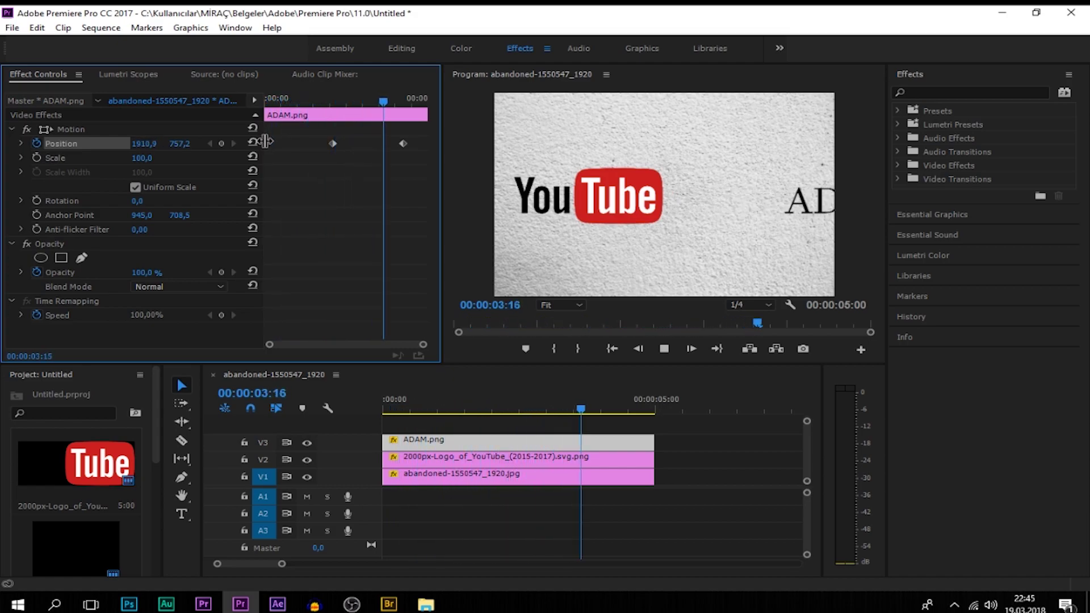
{"action": "key", "text": "space"}
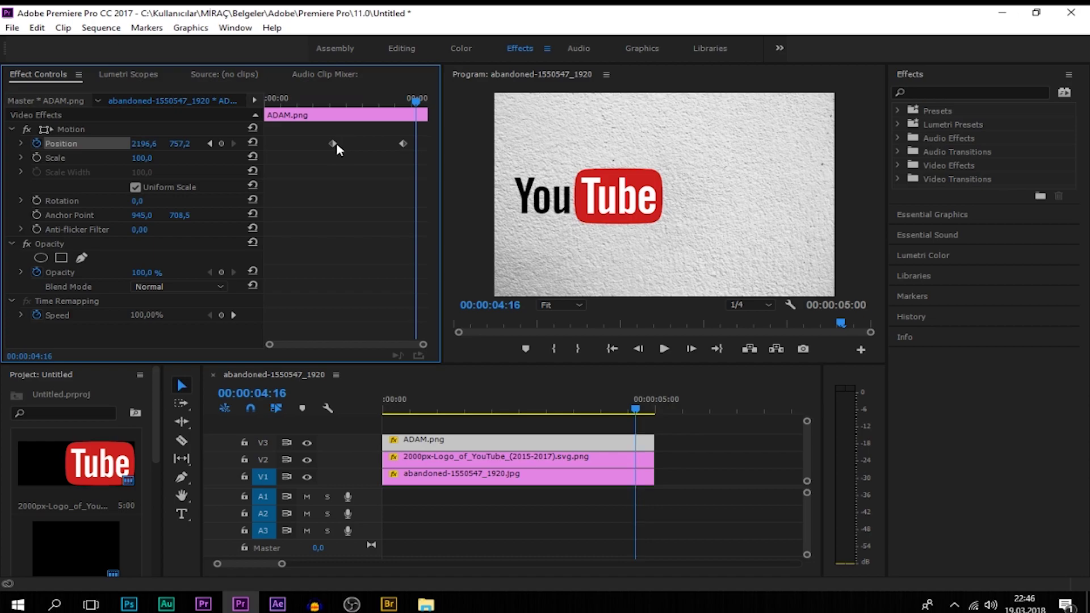
{"action": "left_click_drag", "start_coordinate": [413, 103], "coordinate": [266, 105]}
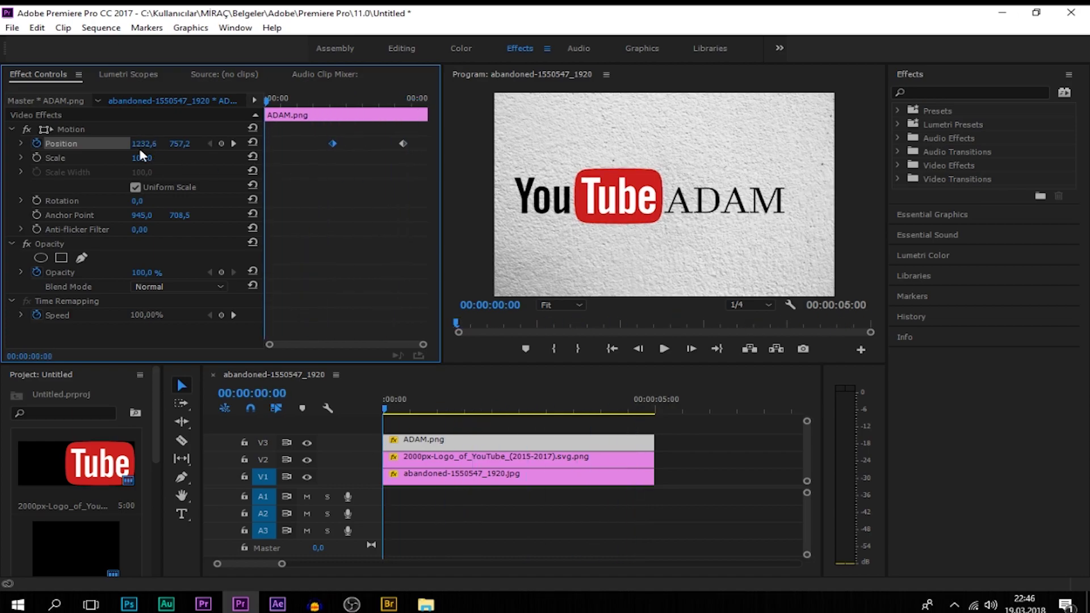
{"action": "left_click_drag", "start_coordinate": [140, 144], "coordinate": [294, 144]}
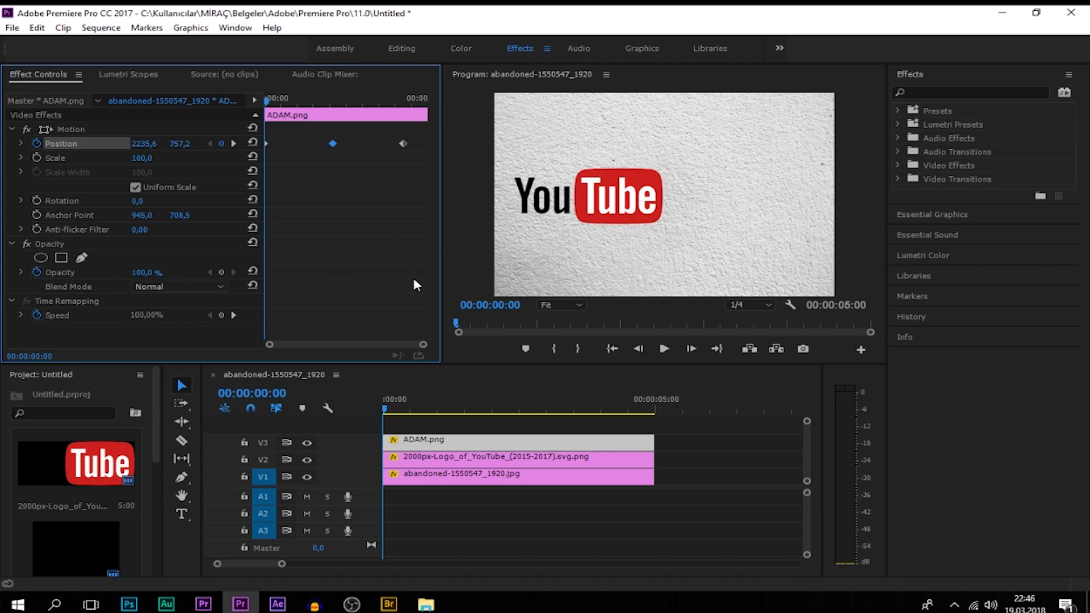
{"action": "key", "text": "space"}
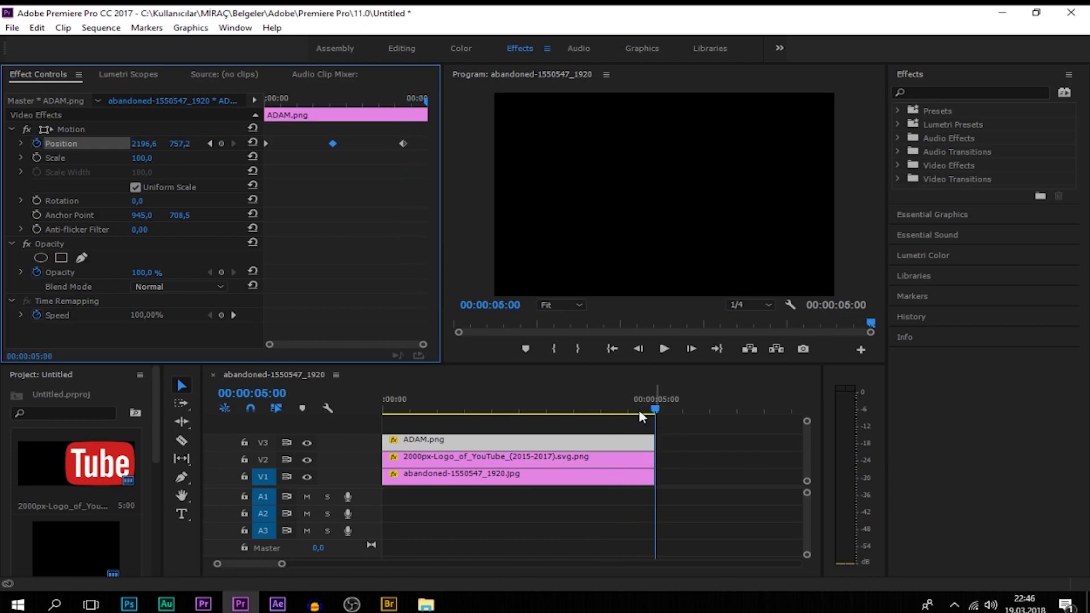
{"action": "left_click_drag", "start_coordinate": [639, 410], "coordinate": [374, 425]}
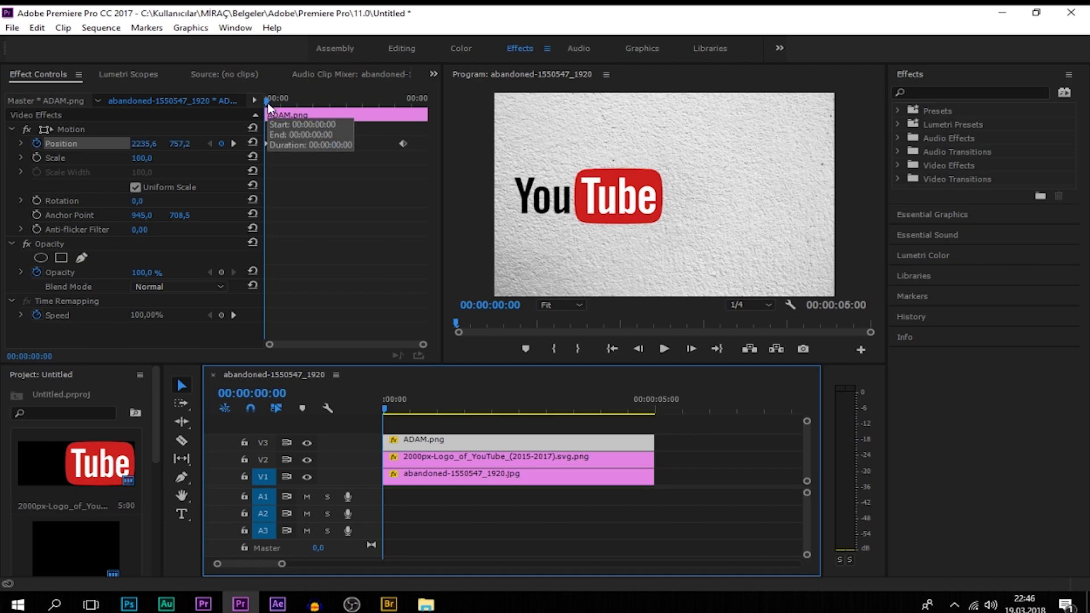
Step: Select the YouTube logo clip, clear its old opacity animation and start opacity keyframing at 02:03
{"action": "left_click", "coordinate": [444, 461]}
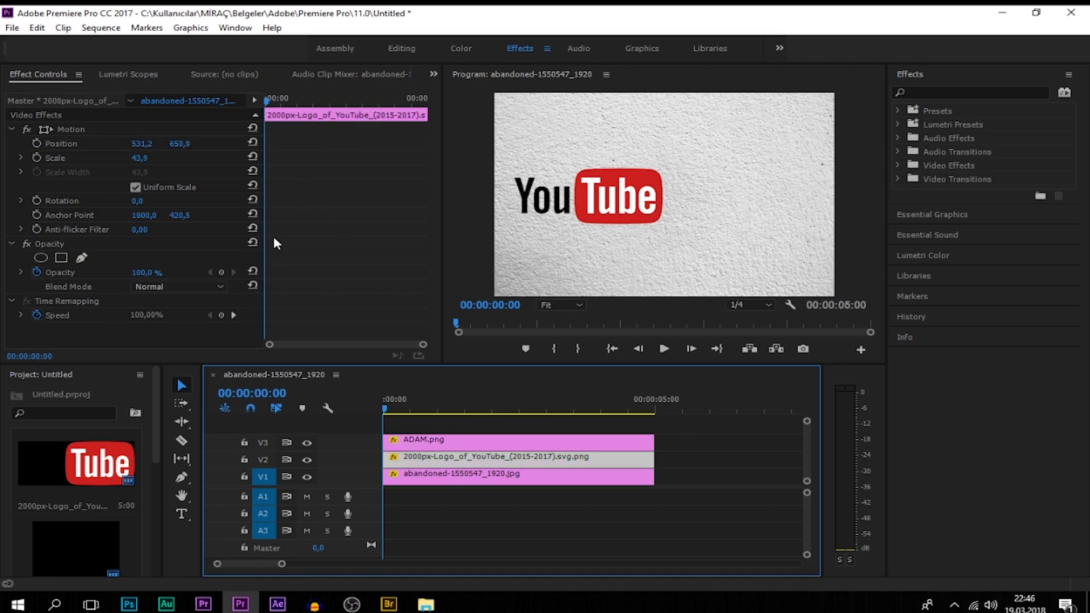
{"action": "left_click_drag", "start_coordinate": [273, 116], "coordinate": [334, 108]}
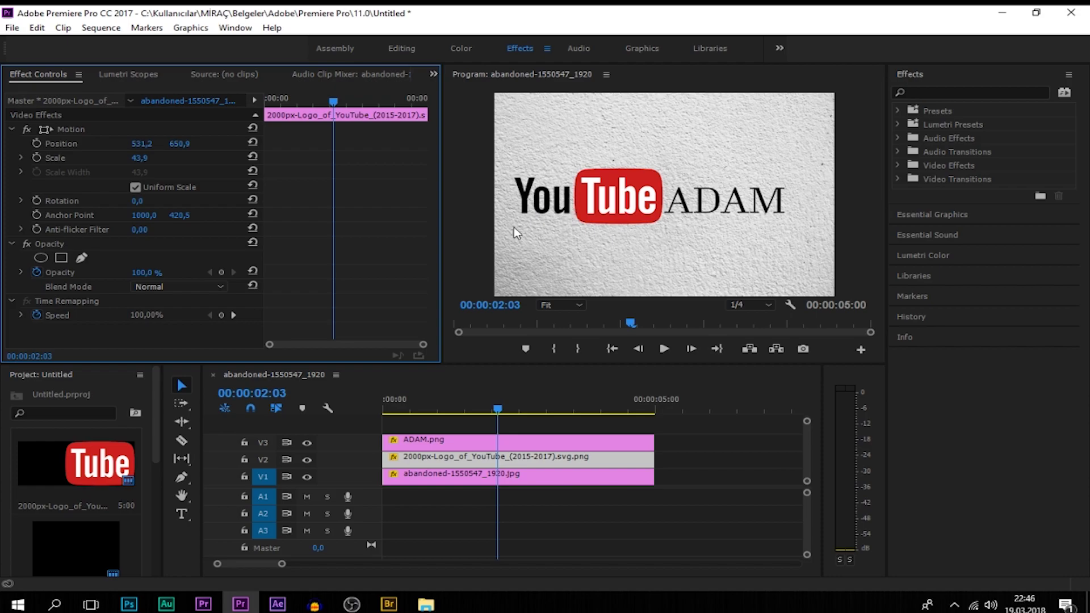
{"action": "left_click", "coordinate": [37, 272]}
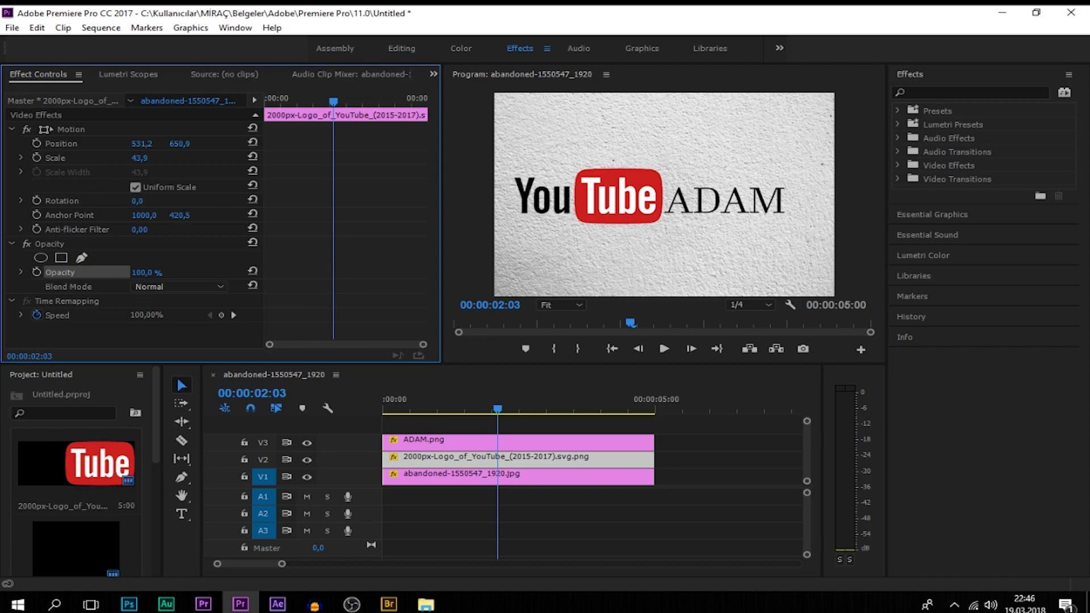
{"action": "left_click_drag", "start_coordinate": [146, 273], "coordinate": [123, 286]}
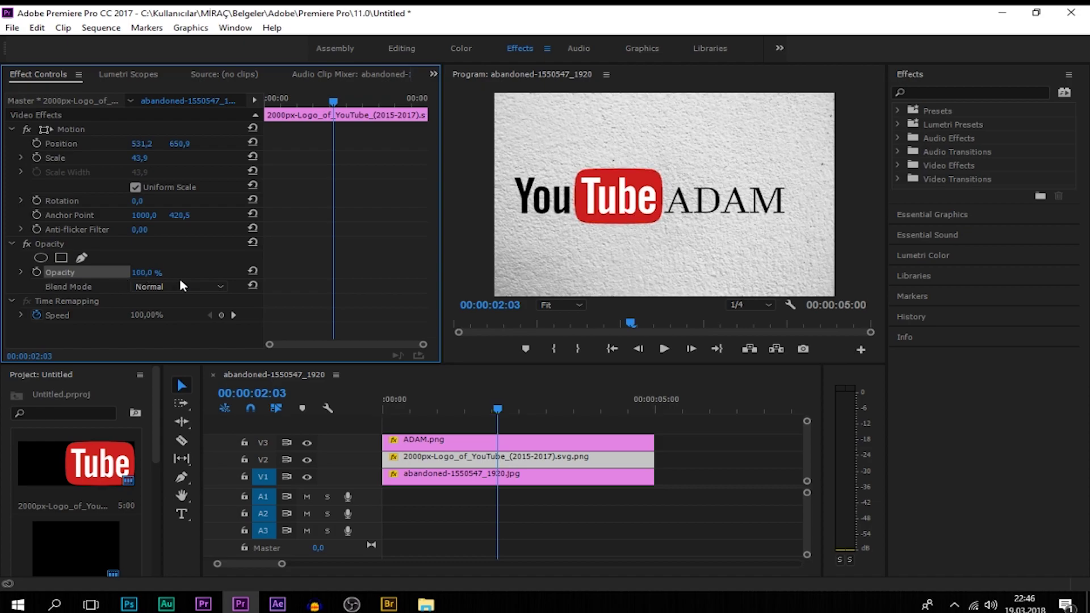
{"action": "left_click", "coordinate": [37, 273]}
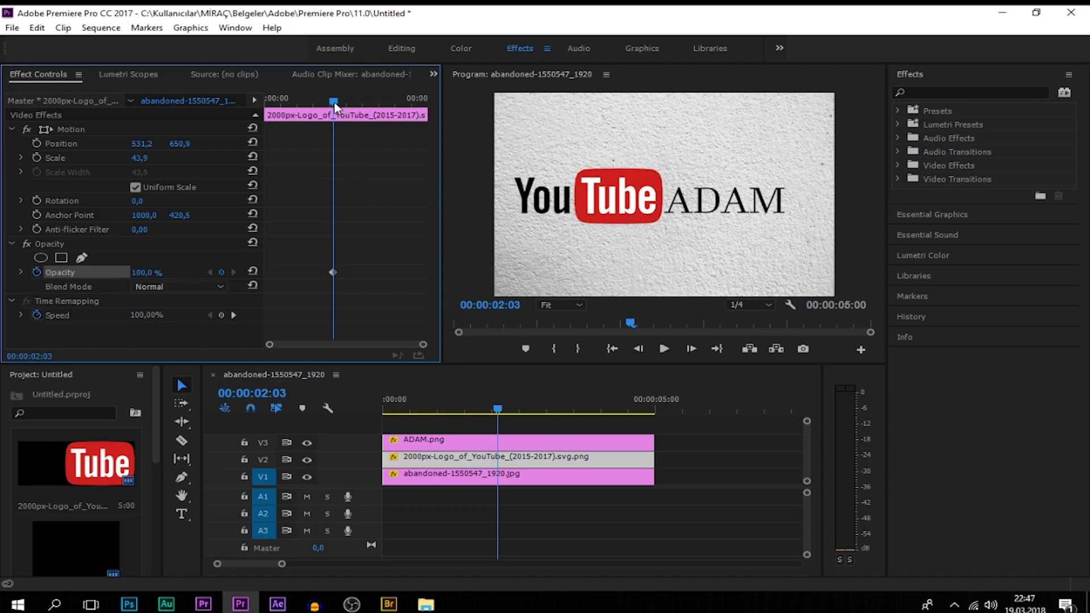
Step: Keyframe the logo's opacity down to 0% at 02:05 and back up to 100% at 02:07
{"action": "left_click_drag", "start_coordinate": [335, 106], "coordinate": [342, 106]}
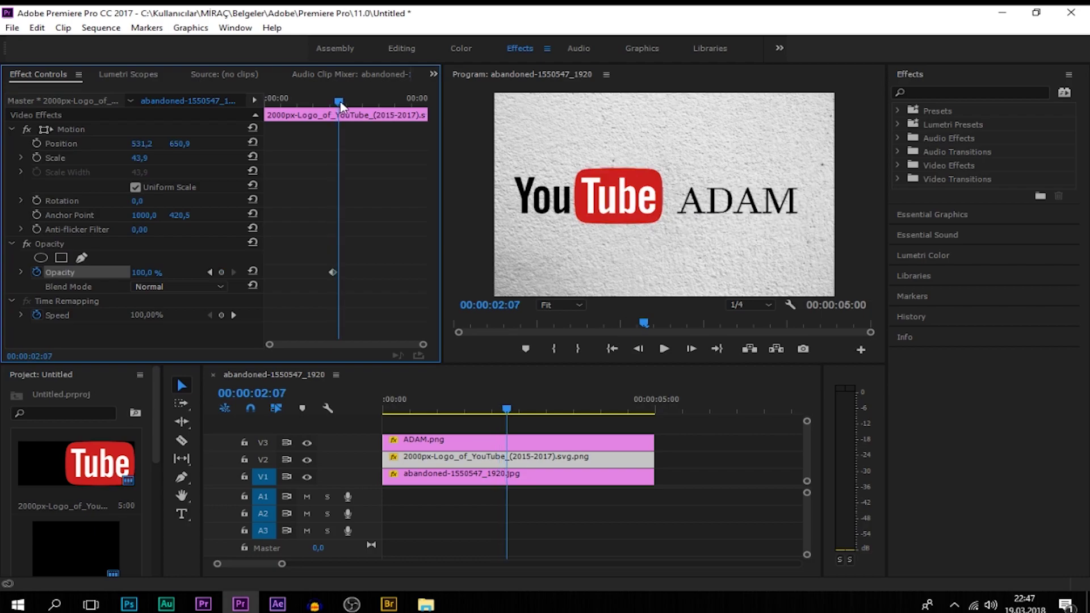
{"action": "left_click_drag", "start_coordinate": [342, 106], "coordinate": [339, 104]}
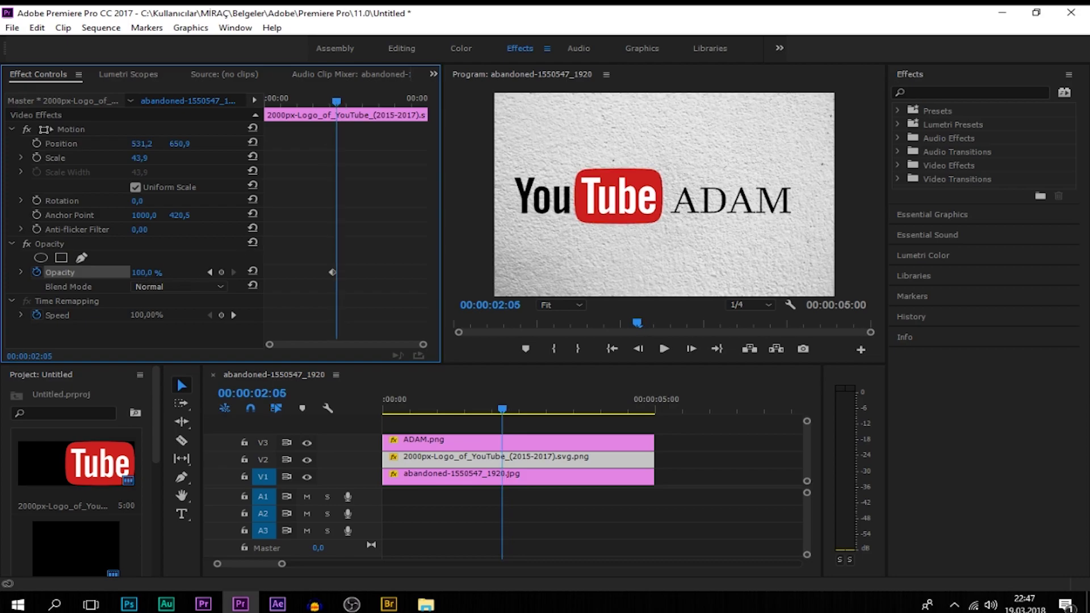
{"action": "left_click_drag", "start_coordinate": [146, 273], "coordinate": [108, 273]}
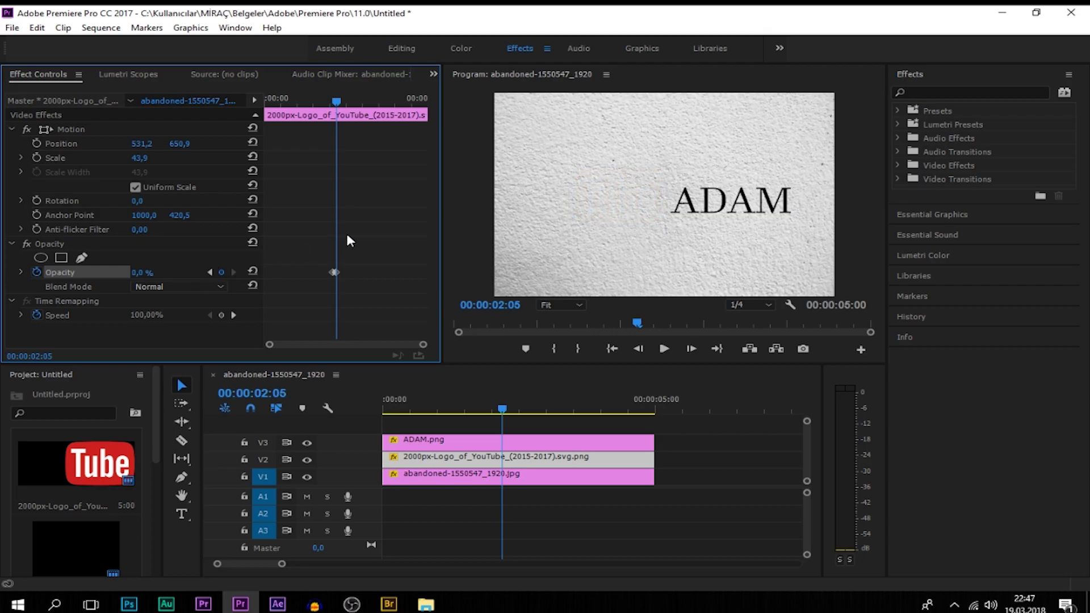
{"action": "left_click_drag", "start_coordinate": [337, 102], "coordinate": [339, 104]}
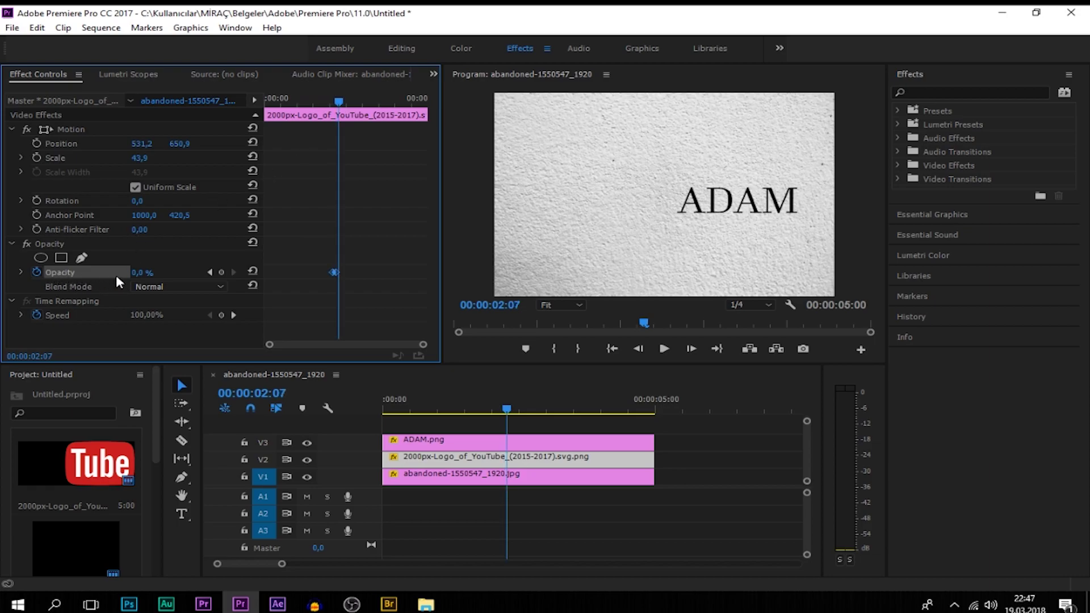
{"action": "left_click_drag", "start_coordinate": [139, 272], "coordinate": [181, 273]}
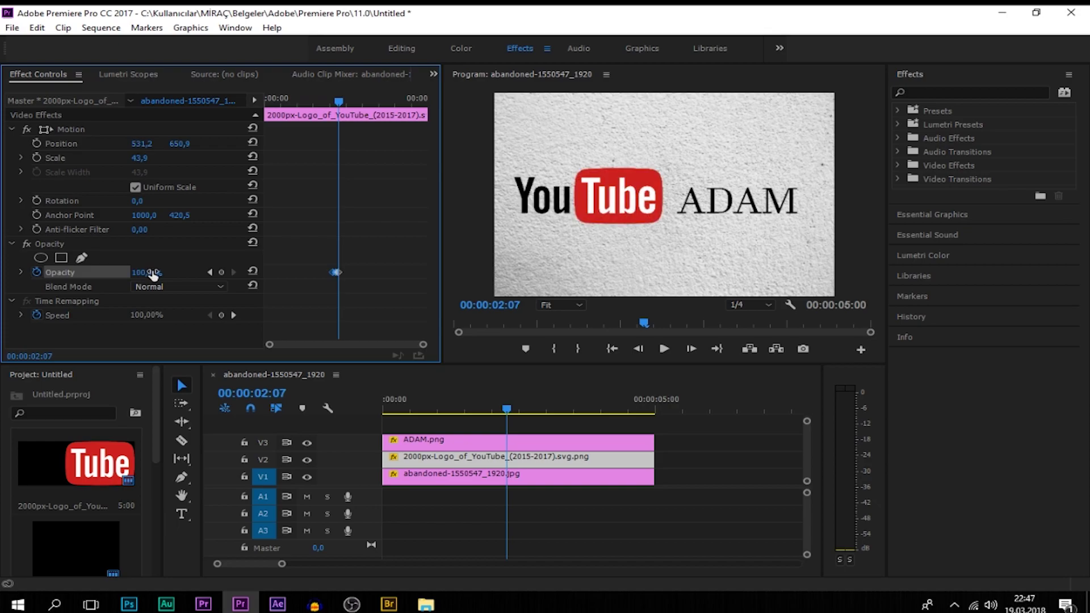
Step: Zoom in on the opacity keyframes, check the half-faded logo at 02:04, then return to the start
{"action": "left_click_drag", "start_coordinate": [422, 345], "coordinate": [354, 345]}
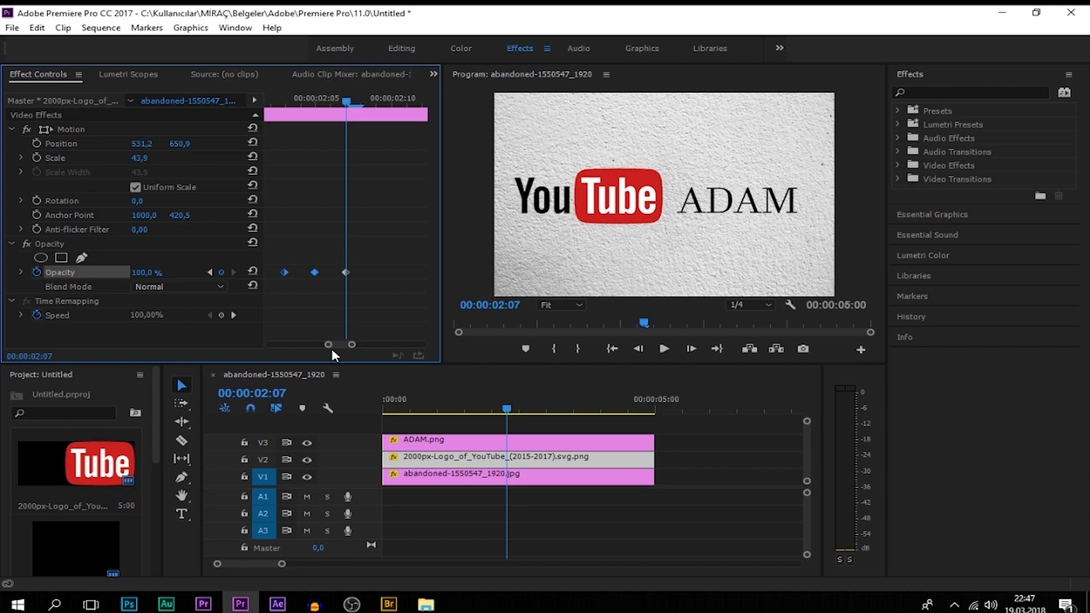
{"action": "left_click_drag", "start_coordinate": [336, 344], "coordinate": [332, 344]}
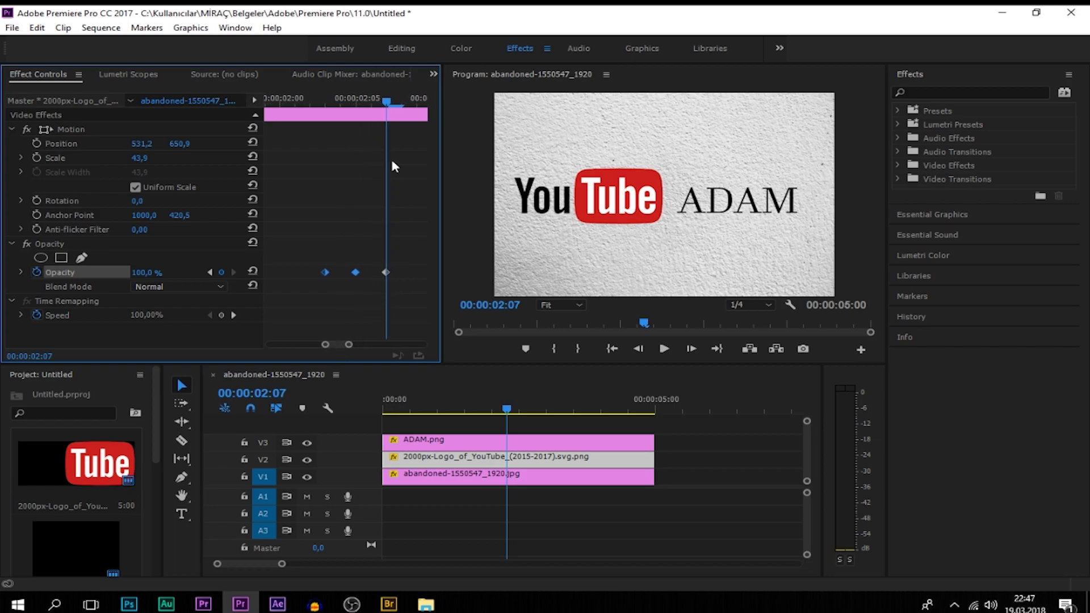
{"action": "left_click_drag", "start_coordinate": [386, 101], "coordinate": [343, 108]}
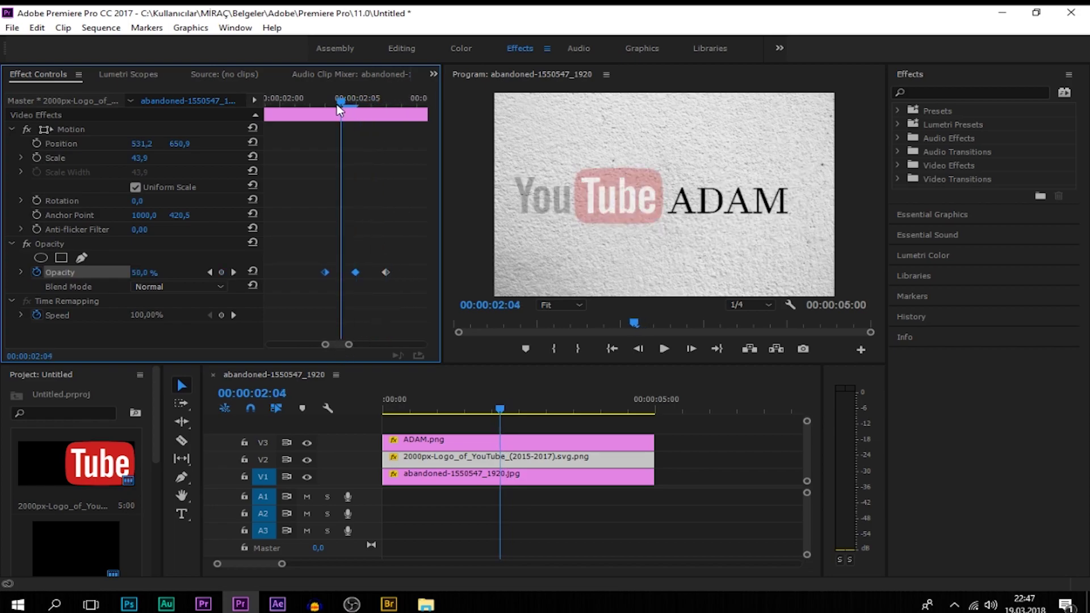
{"action": "left_click_drag", "start_coordinate": [348, 345], "coordinate": [423, 344]}
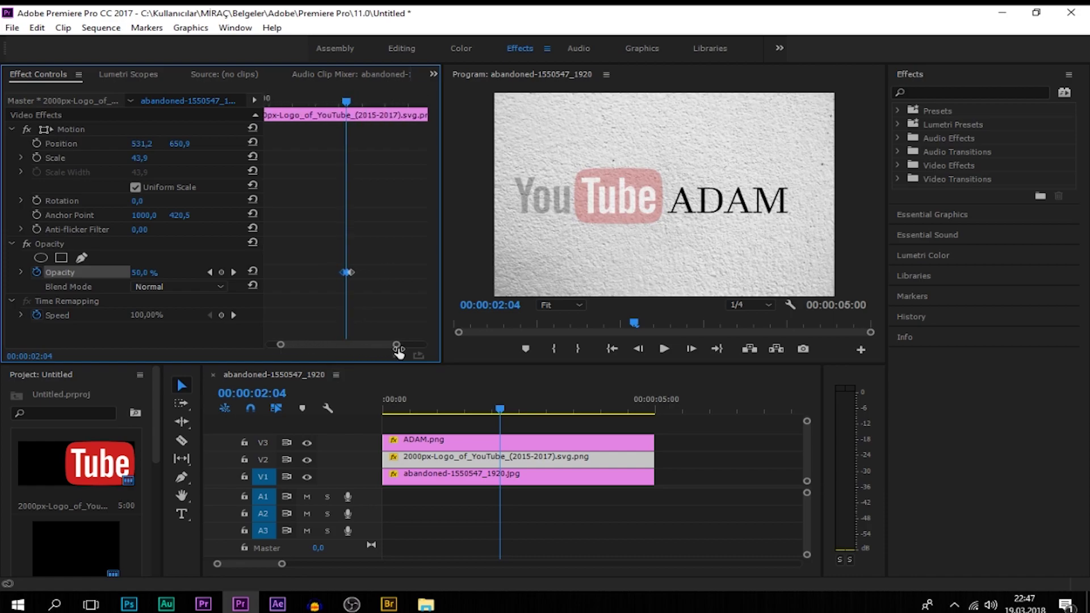
{"action": "left_click_drag", "start_coordinate": [335, 101], "coordinate": [250, 109]}
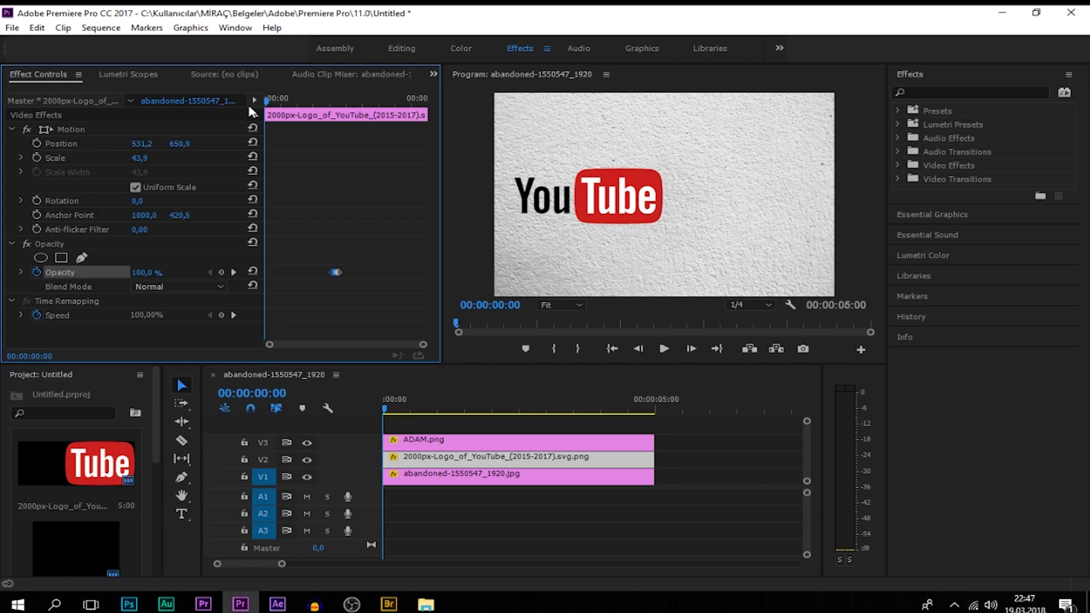
Step: Preview the intro, then drag the logo's last opacity keyframe slightly later
{"action": "key", "text": "space"}
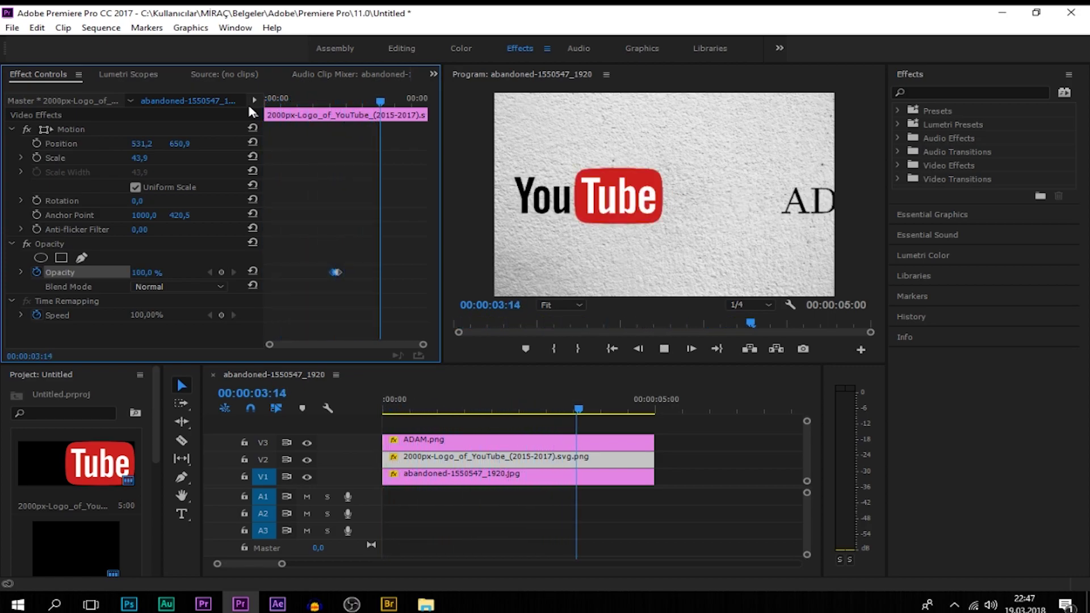
{"action": "key", "text": "space"}
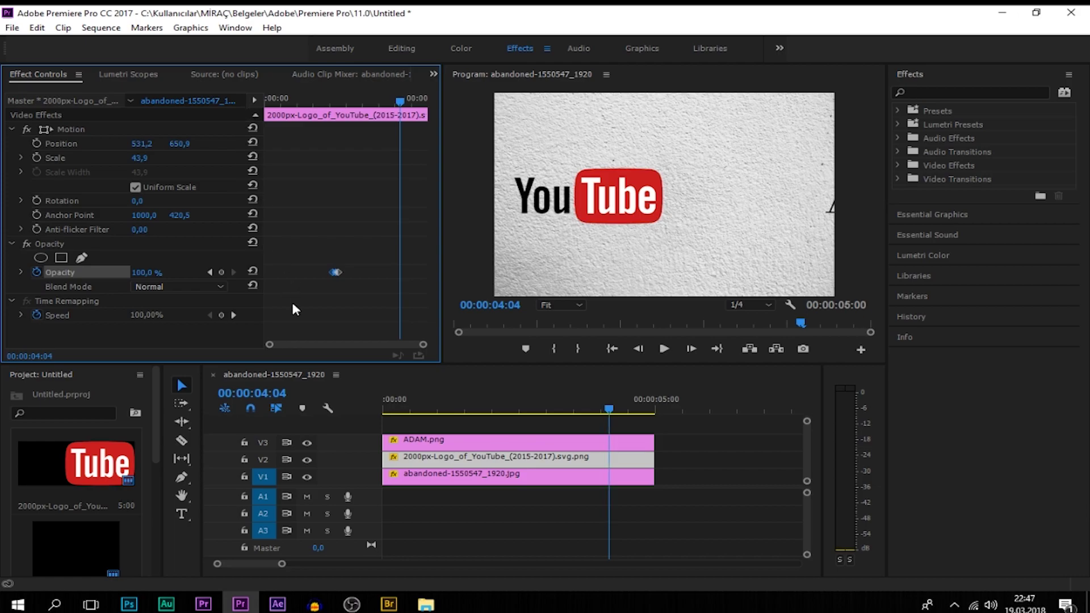
{"action": "left_click_drag", "start_coordinate": [421, 348], "coordinate": [334, 349]}
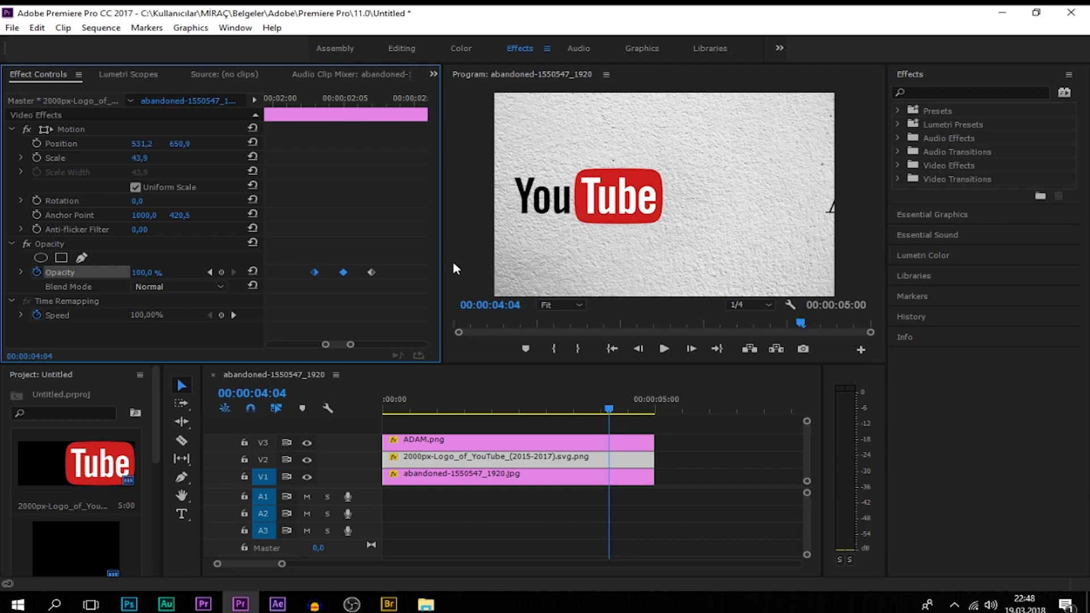
{"action": "mouse_move", "coordinate": [372, 273]}
{"action": "left_mouse_down"}
{"action": "mouse_move", "coordinate": [395, 272]}
{"action": "mouse_move", "coordinate": [355, 279]}
{"action": "left_mouse_up"}
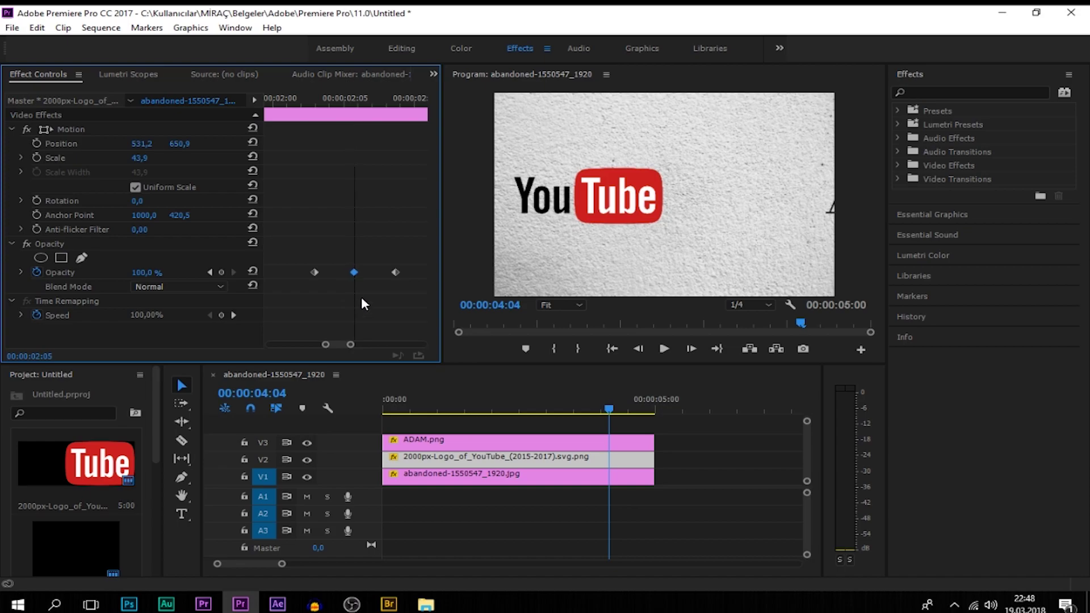
{"action": "left_click_drag", "start_coordinate": [351, 345], "coordinate": [423, 345]}
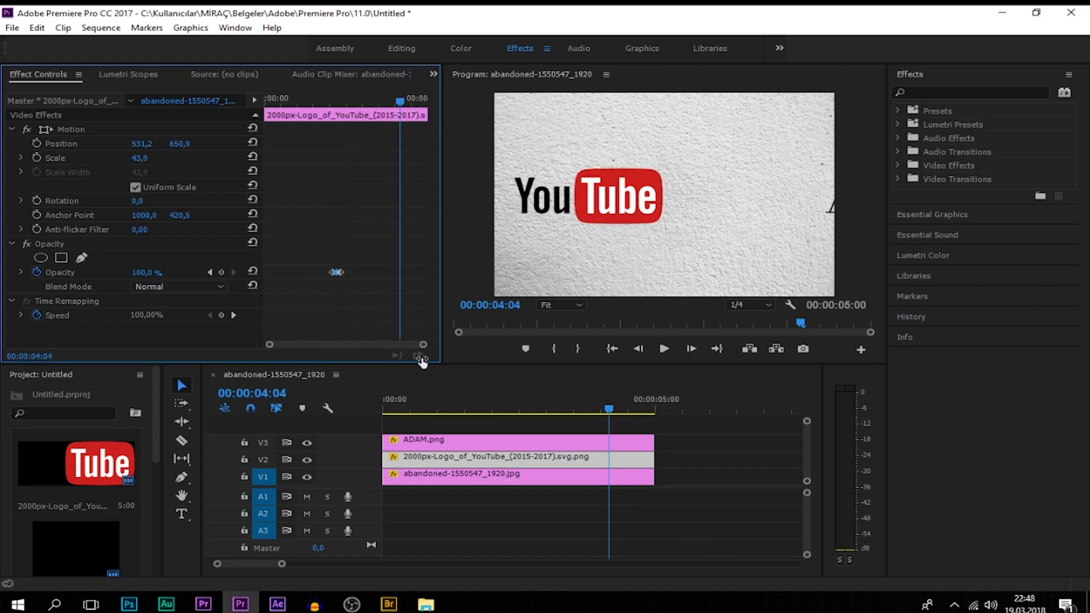
Step: Replay the intro from the start twice, then move the time near the sequence's end
{"action": "key", "text": "Home"}
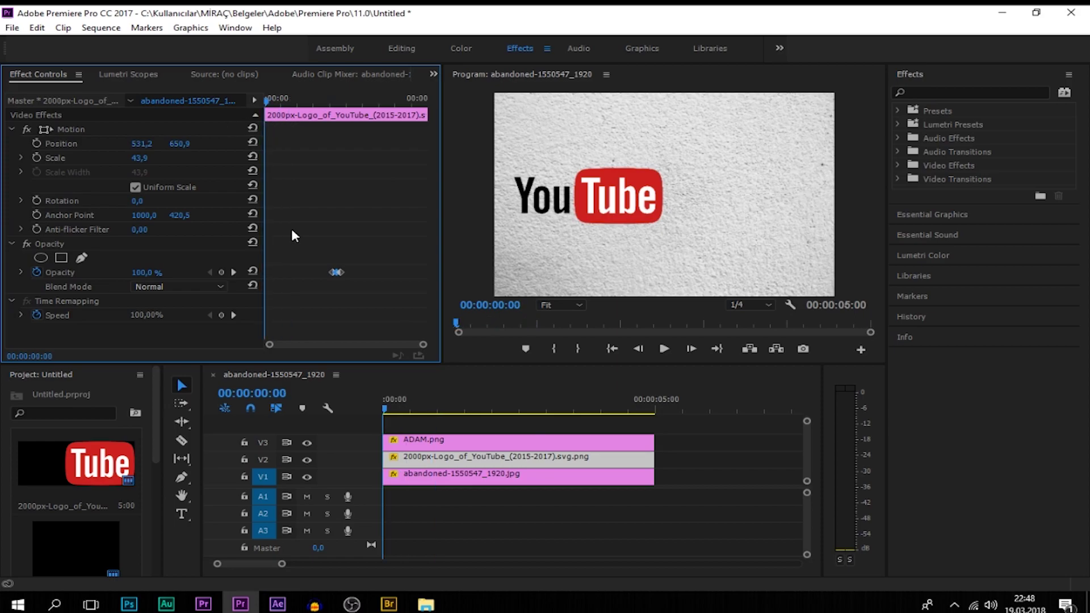
{"action": "key", "text": "space"}
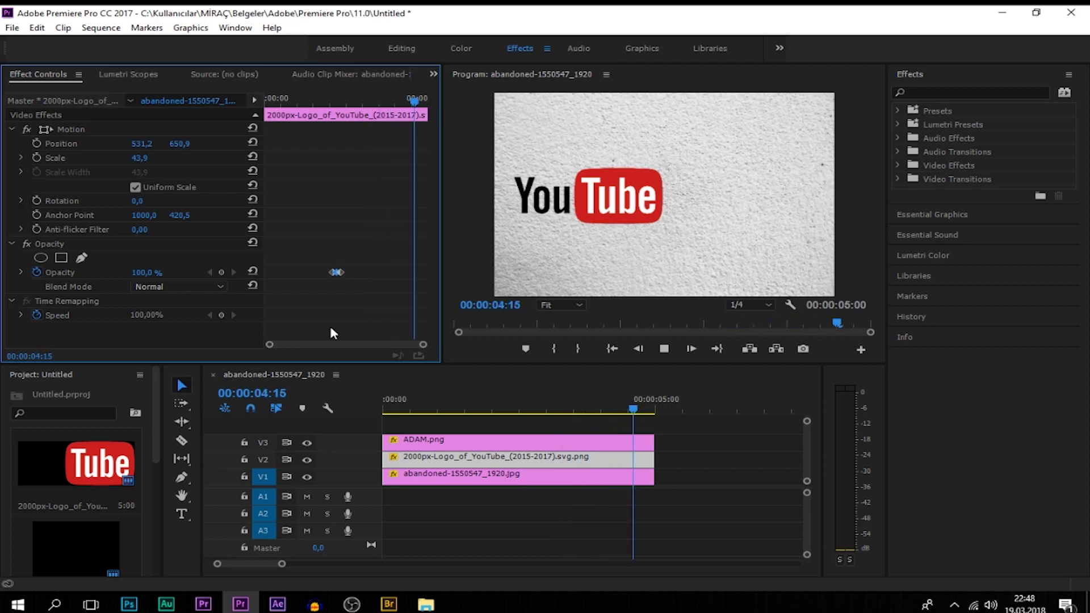
{"action": "key", "text": "space"}
{"action": "left_click_drag", "start_coordinate": [415, 101], "coordinate": [256, 141]}
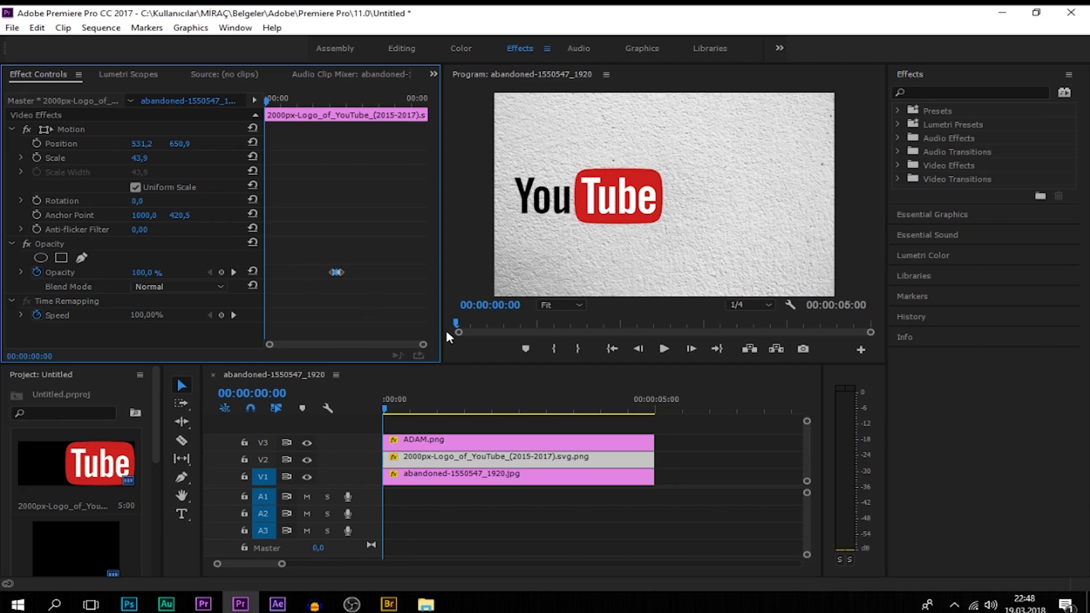
{"action": "key", "text": "space"}
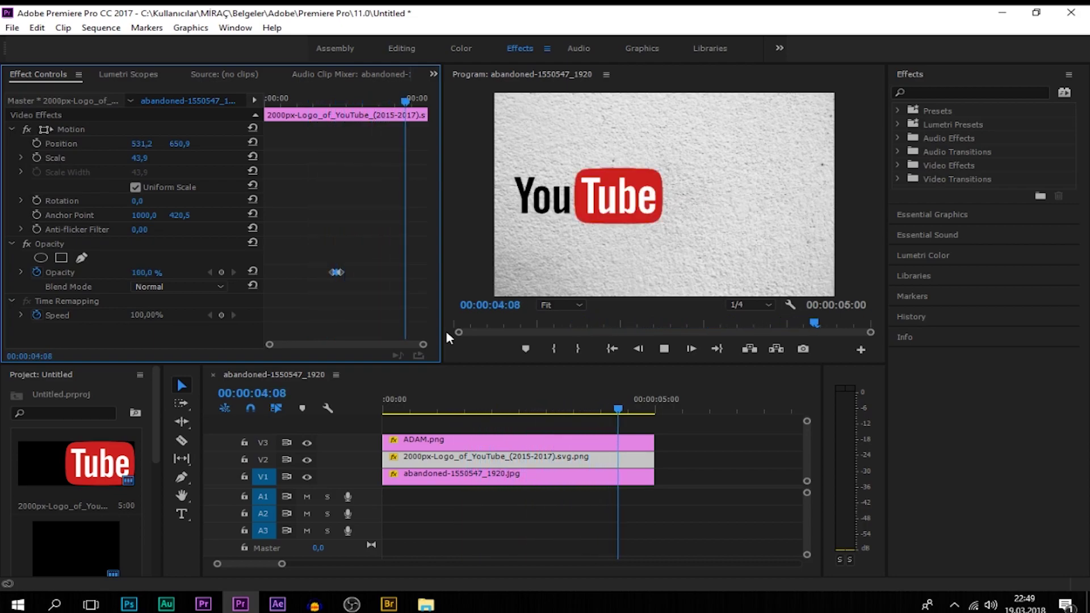
{"action": "key", "text": "space"}
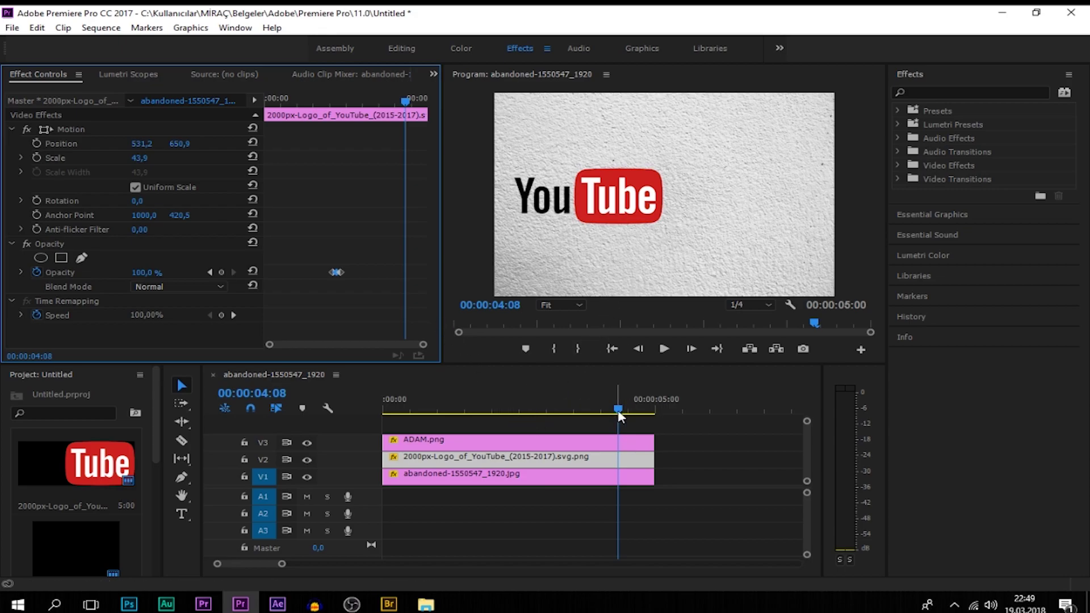
{"action": "left_click_drag", "start_coordinate": [618, 399], "coordinate": [648, 408]}
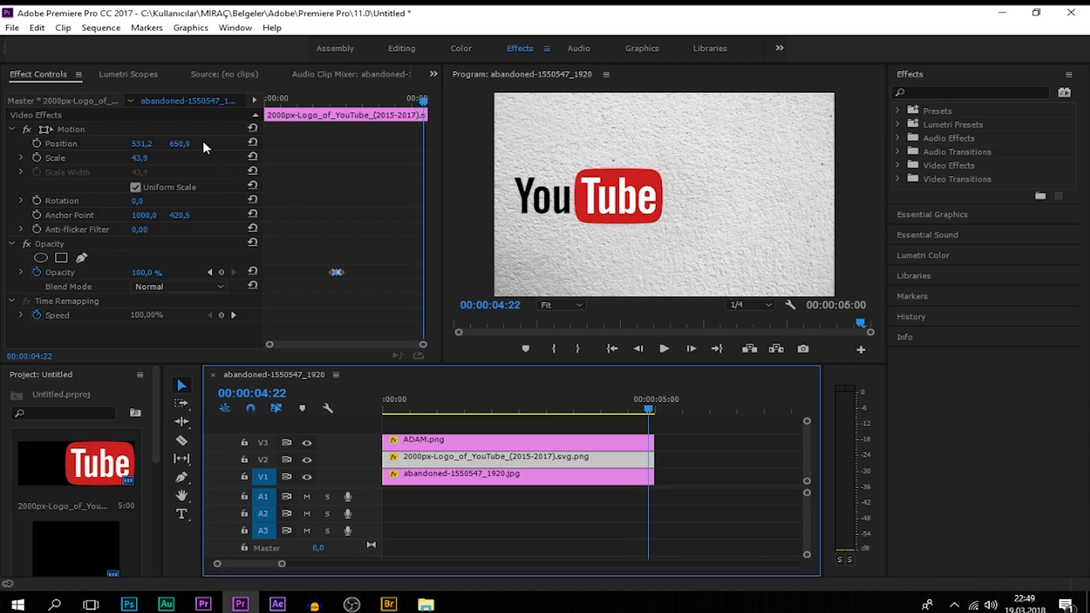
Step: Deselect the logo clip and open H.264 Export Settings for the sequence with Ctrl+M
{"action": "left_click", "coordinate": [12, 29]}
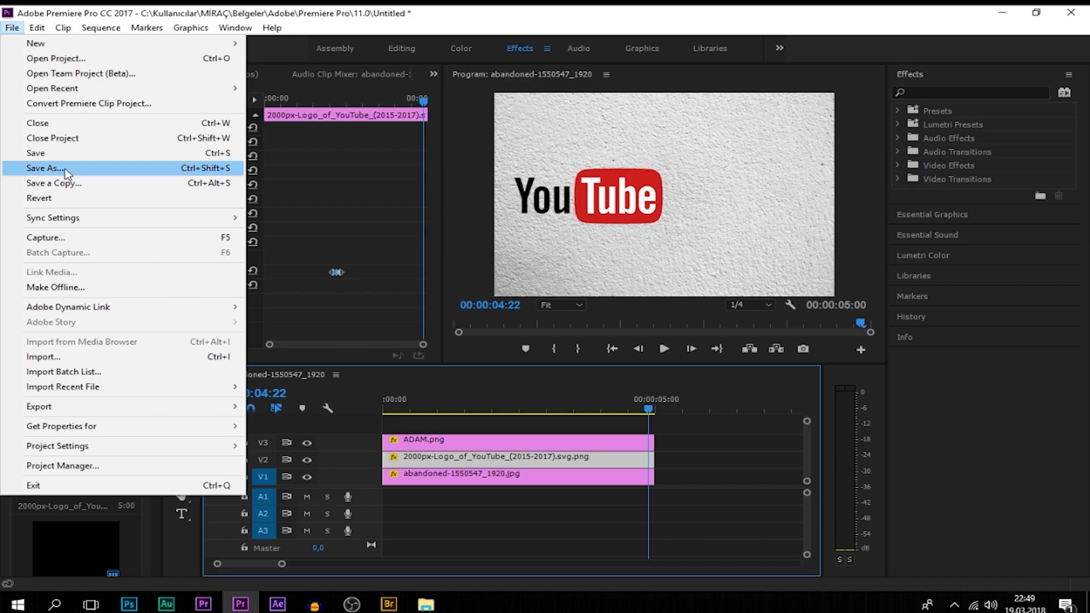
{"action": "left_click", "coordinate": [498, 531]}
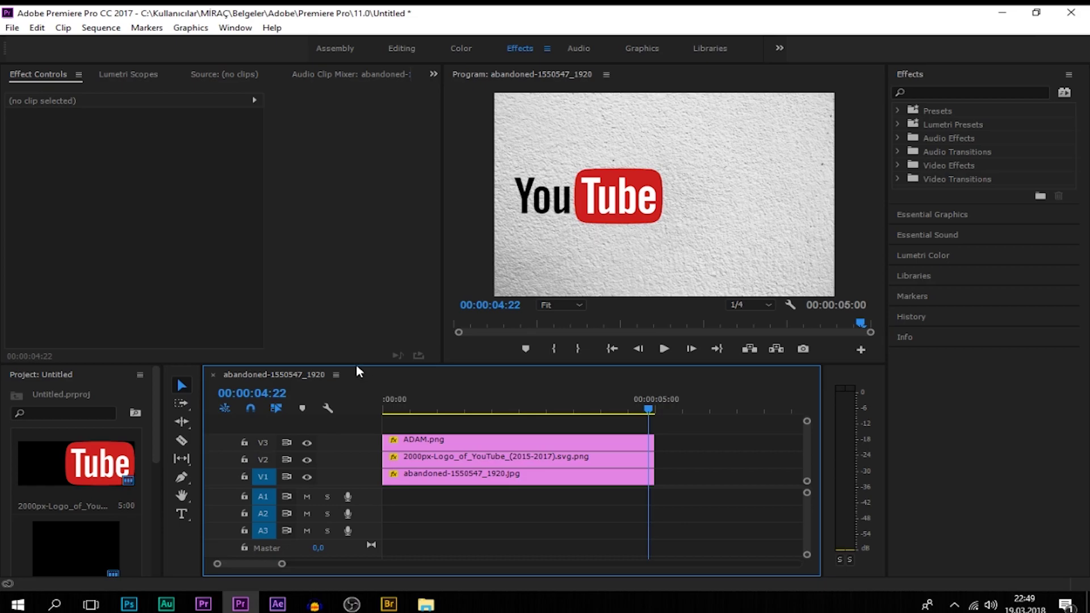
{"action": "key", "text": "ctrl+m"}
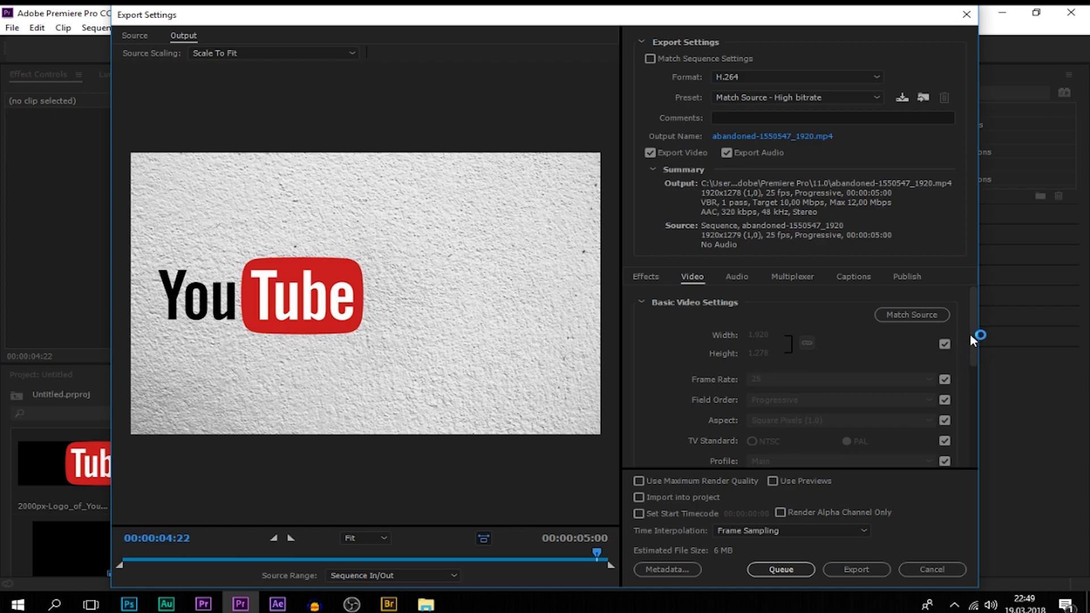
{"action": "scroll", "coordinate": [971, 339], "scroll_direction": "down", "scroll_amount": 5}
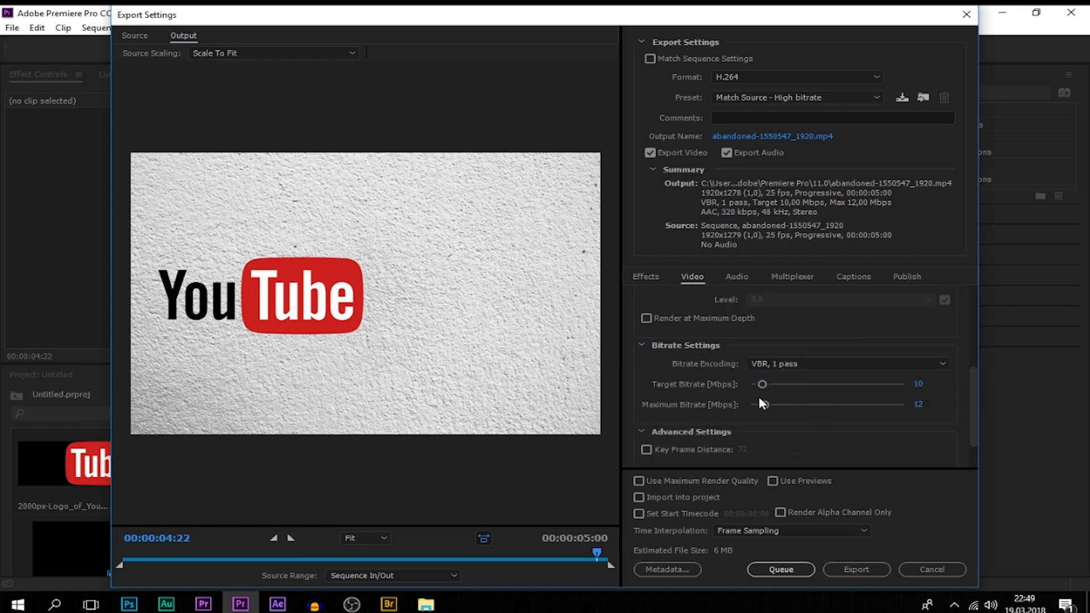
{"action": "left_click_drag", "start_coordinate": [764, 385], "coordinate": [875, 385]}
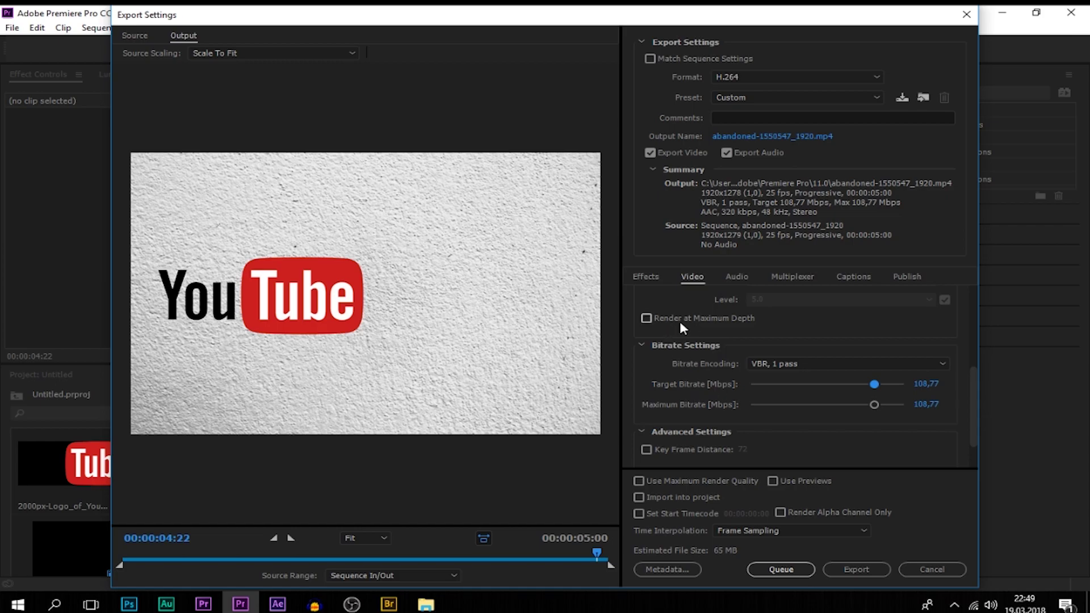
{"action": "left_click", "coordinate": [647, 318]}
{"action": "left_click", "coordinate": [647, 318]}
{"action": "left_click_drag", "start_coordinate": [973, 416], "coordinate": [974, 339]}
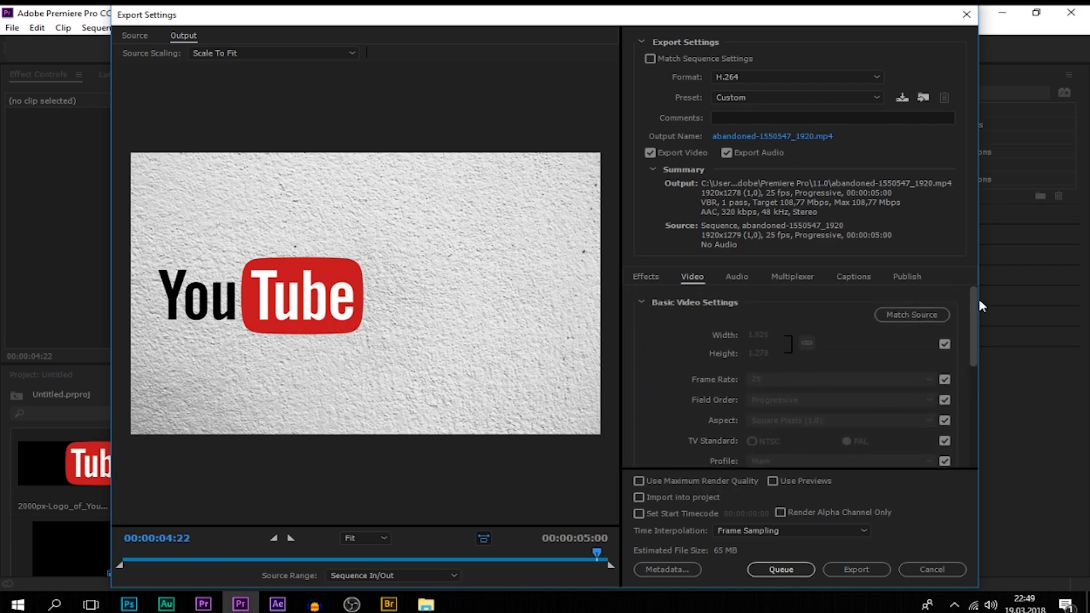
{"action": "left_click", "coordinate": [738, 278]}
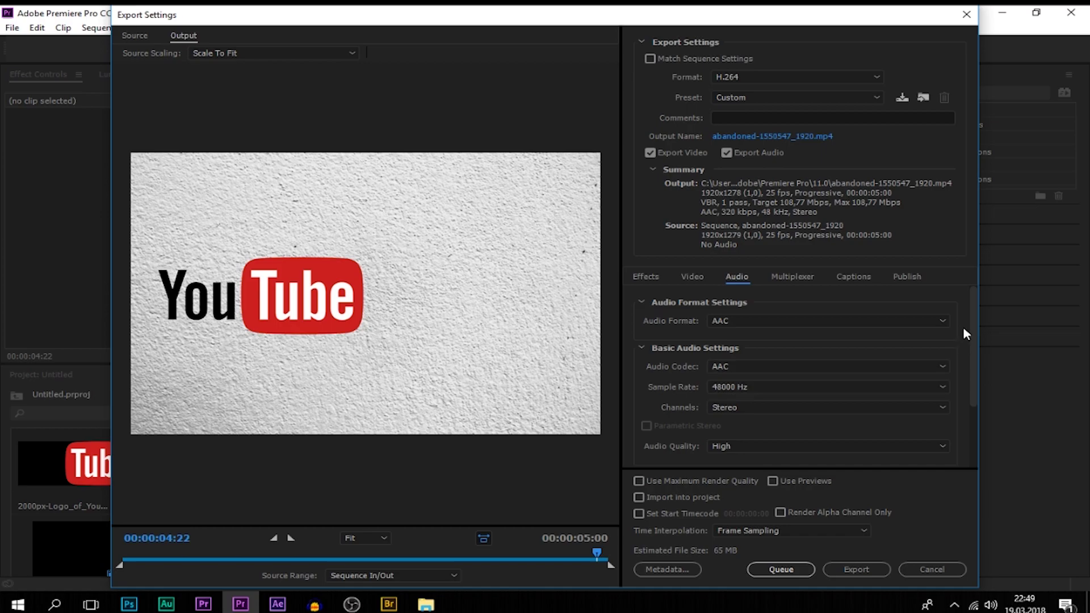
{"action": "mouse_move", "coordinate": [971, 321]}
{"action": "left_mouse_down"}
{"action": "mouse_move", "coordinate": [982, 405]}
{"action": "mouse_move", "coordinate": [974, 326]}
{"action": "left_mouse_up"}
{"action": "left_click", "coordinate": [691, 278]}
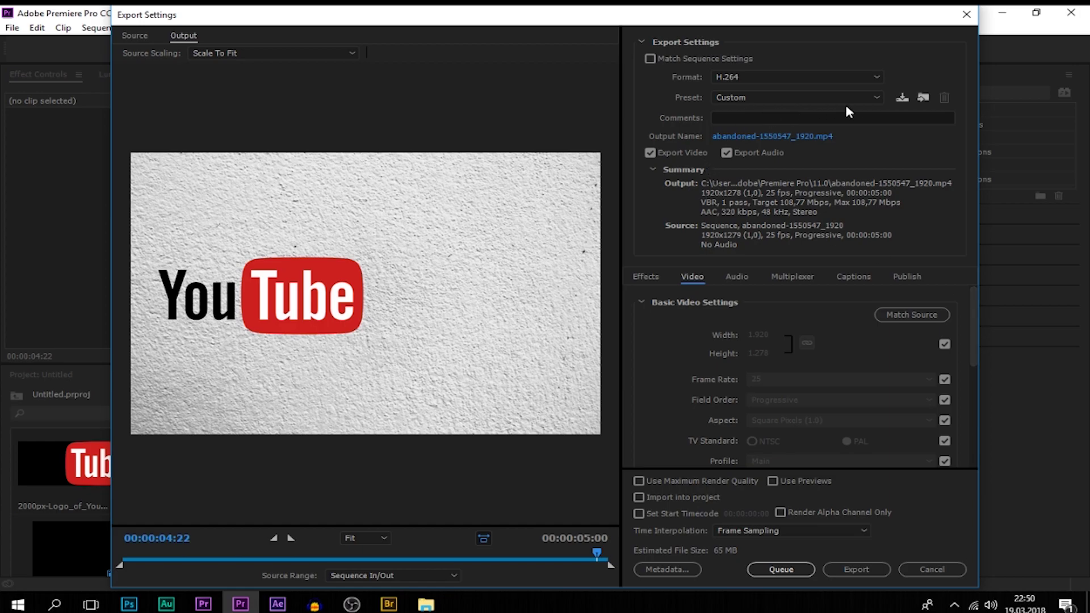
{"action": "left_click", "coordinate": [874, 98]}
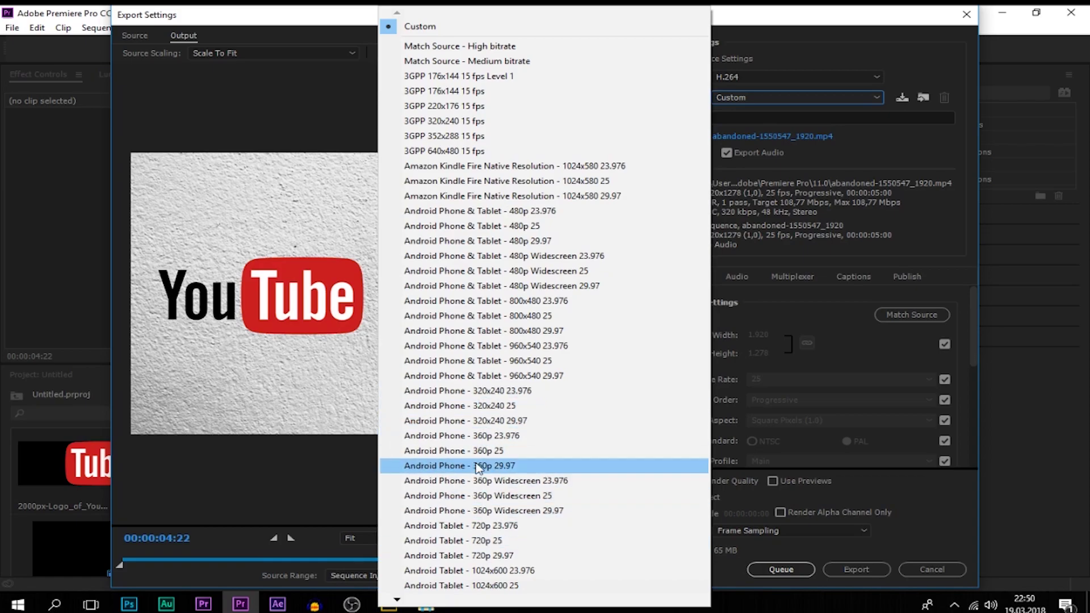
Step: Choose the YouTube 1080p HD preset, giving a 1920x1080, 16 Mbps output
{"action": "left_click", "coordinate": [400, 601]}
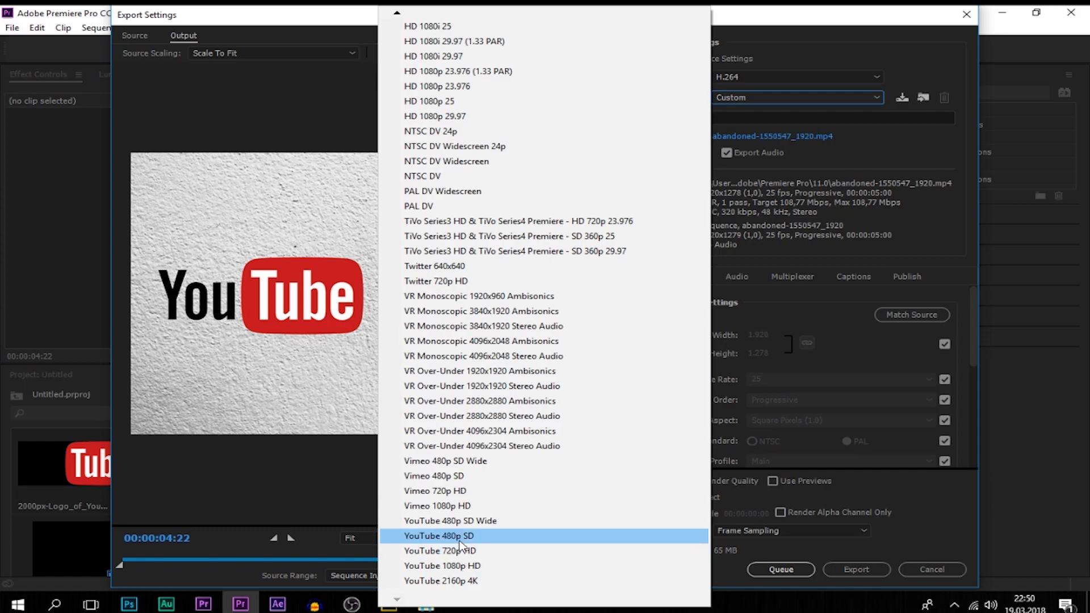
{"action": "left_click", "coordinate": [453, 570]}
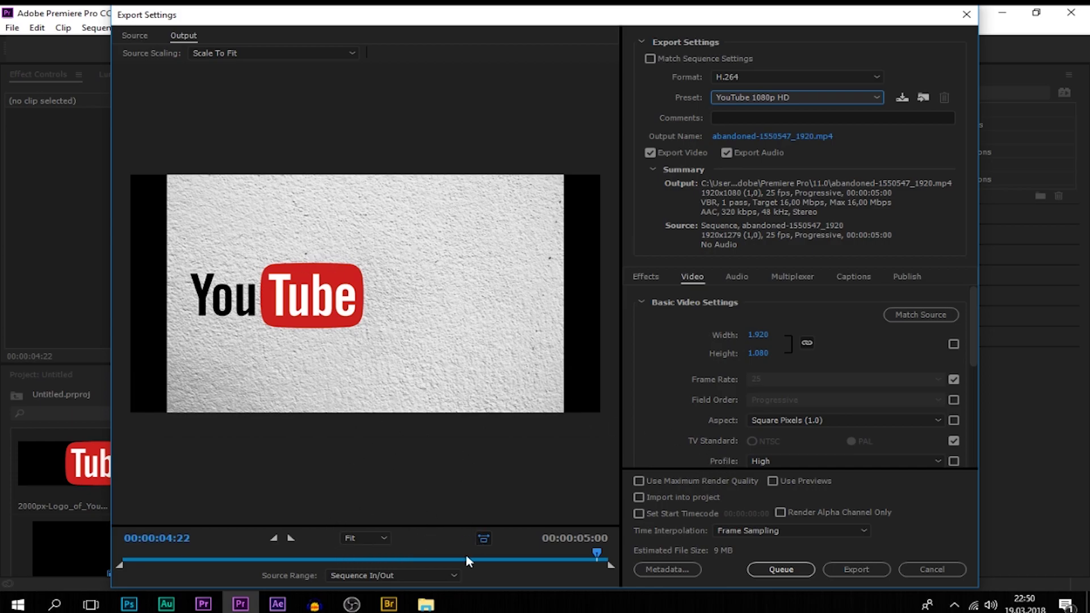
Step: Try the Source Range options Entire Sequence and Sequence In/Out, and glance at preview zoom choices
{"action": "left_click", "coordinate": [452, 576]}
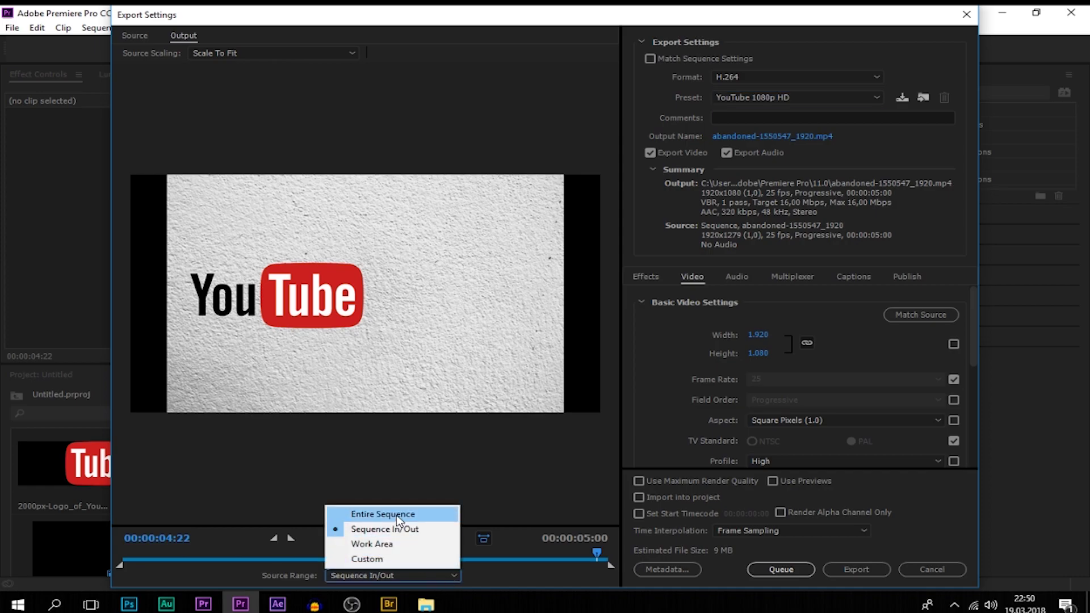
{"action": "left_click", "coordinate": [396, 516]}
{"action": "left_click", "coordinate": [453, 578]}
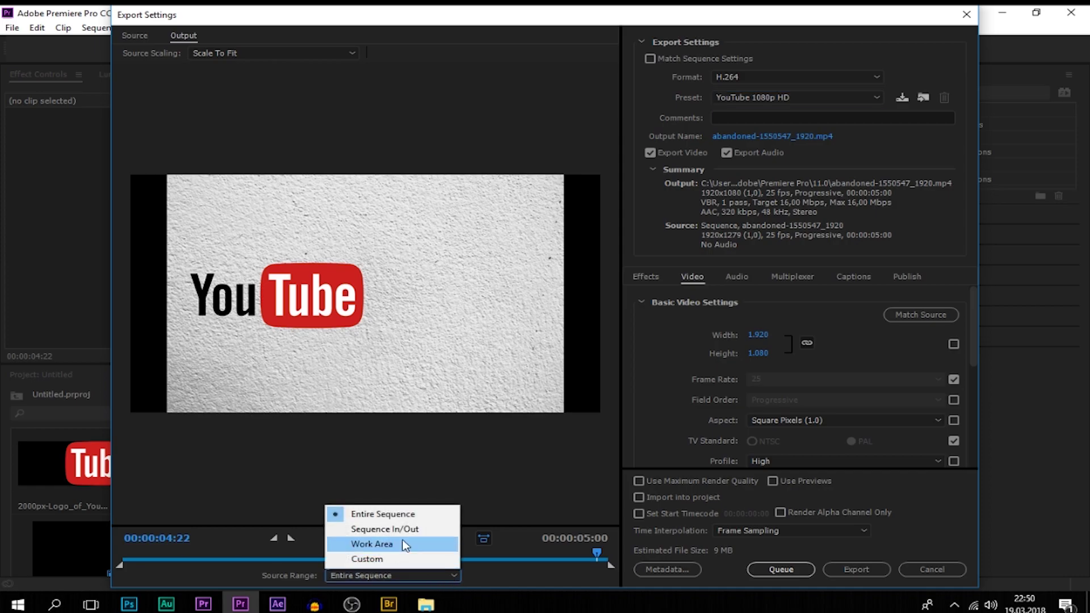
{"action": "left_click", "coordinate": [391, 529]}
{"action": "left_click", "coordinate": [452, 577]}
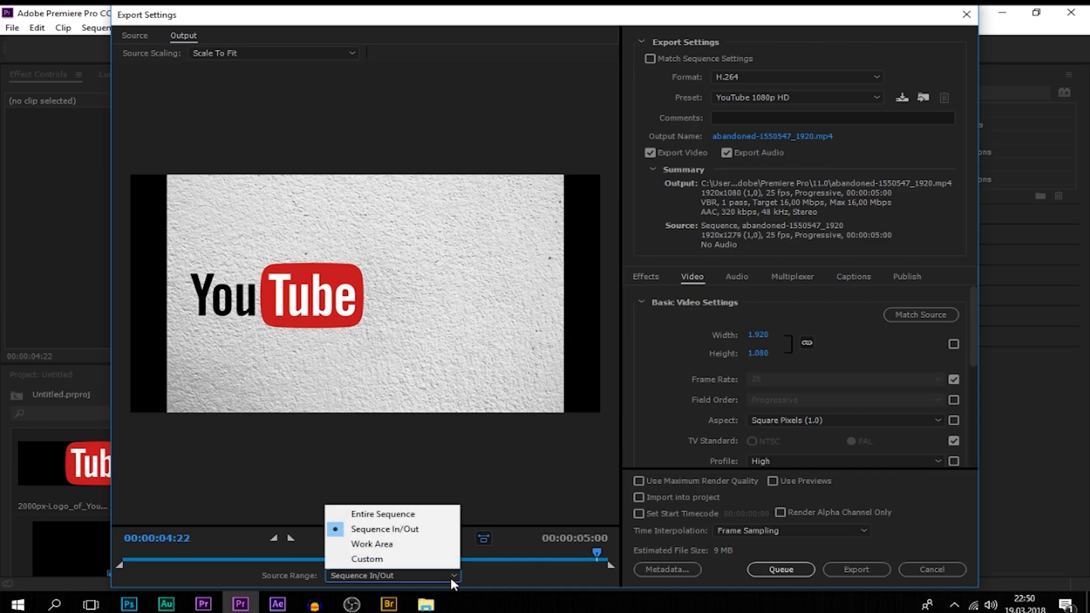
{"action": "left_click", "coordinate": [451, 577]}
{"action": "left_click", "coordinate": [386, 538]}
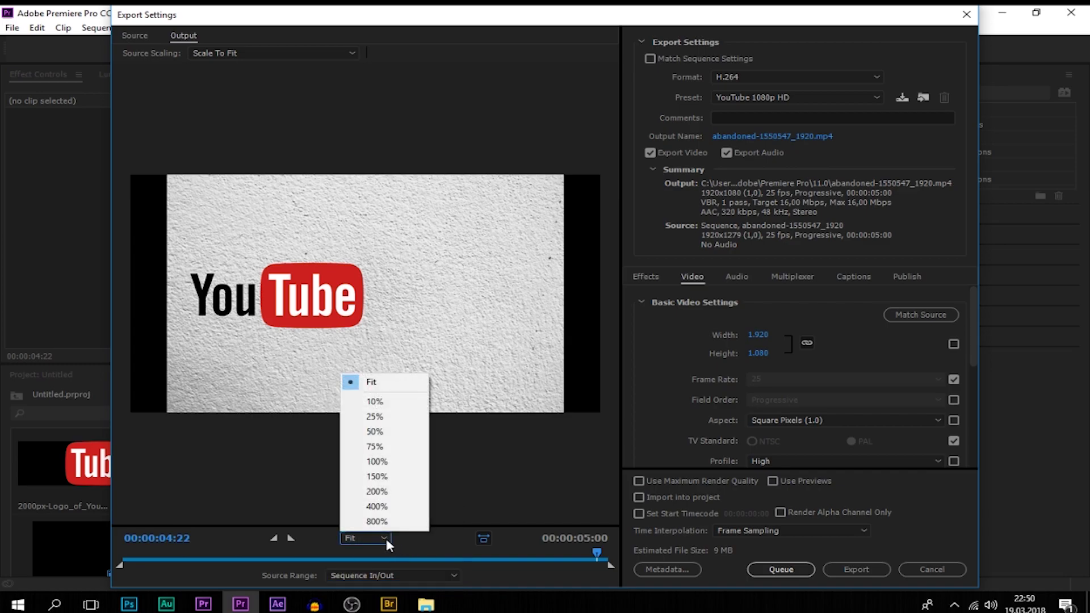
{"action": "left_click", "coordinate": [386, 538]}
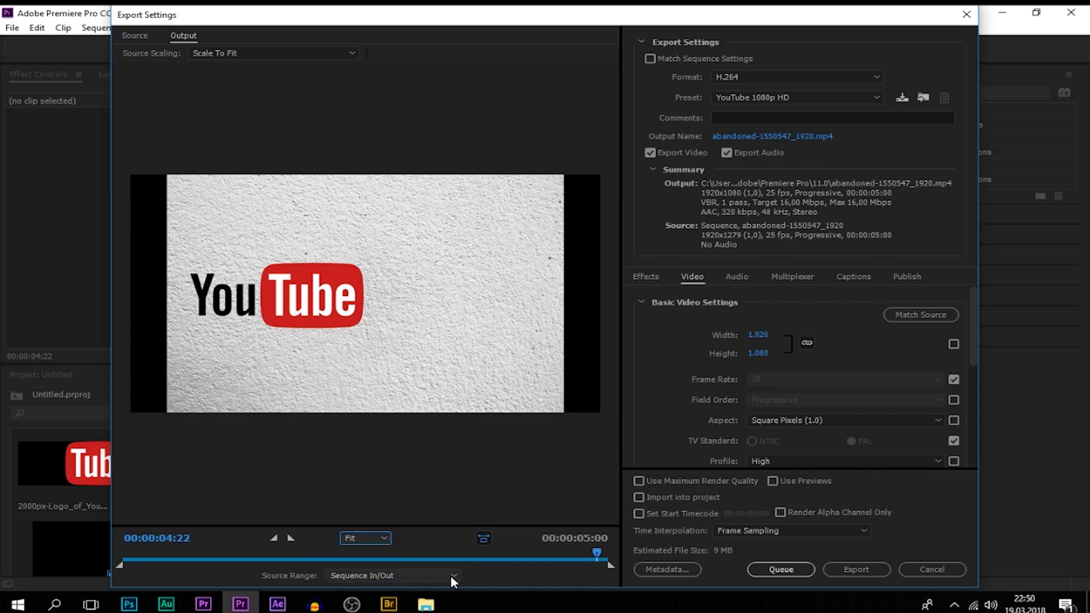
Step: Try Work Area and Custom ranges, then settle on Entire Sequence as the source range
{"action": "left_click", "coordinate": [451, 575]}
{"action": "left_click", "coordinate": [390, 545]}
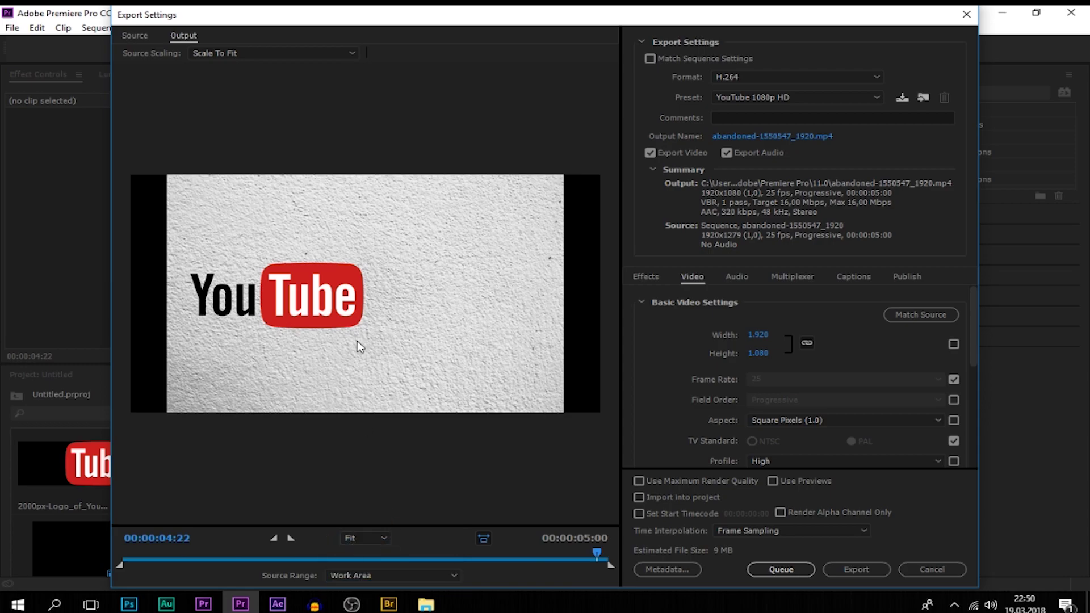
{"action": "left_click", "coordinate": [450, 578]}
{"action": "left_click", "coordinate": [392, 559]}
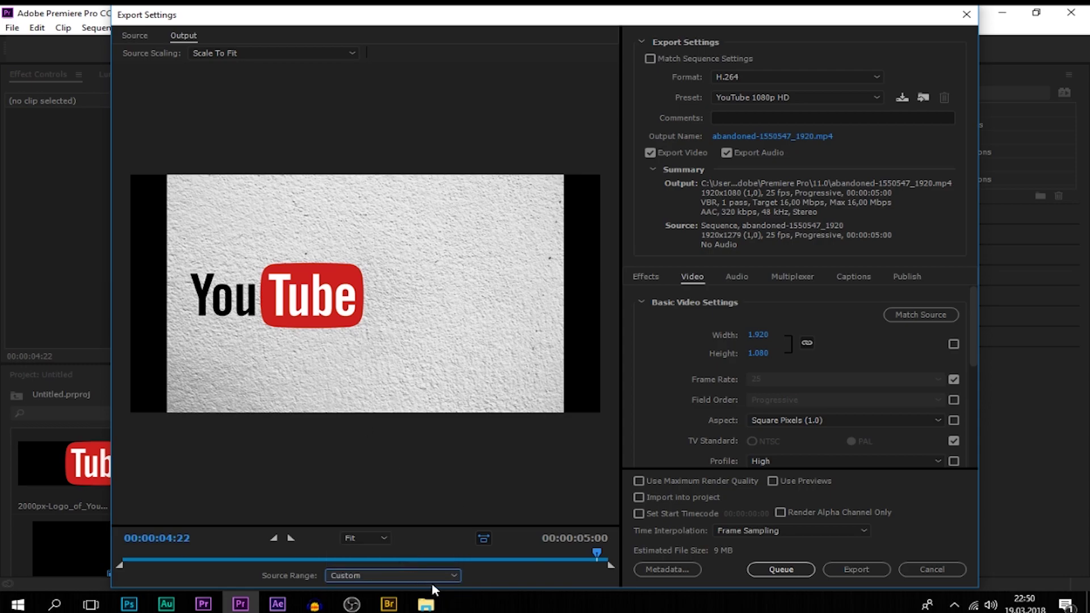
{"action": "left_click", "coordinate": [451, 575]}
{"action": "left_click", "coordinate": [393, 514]}
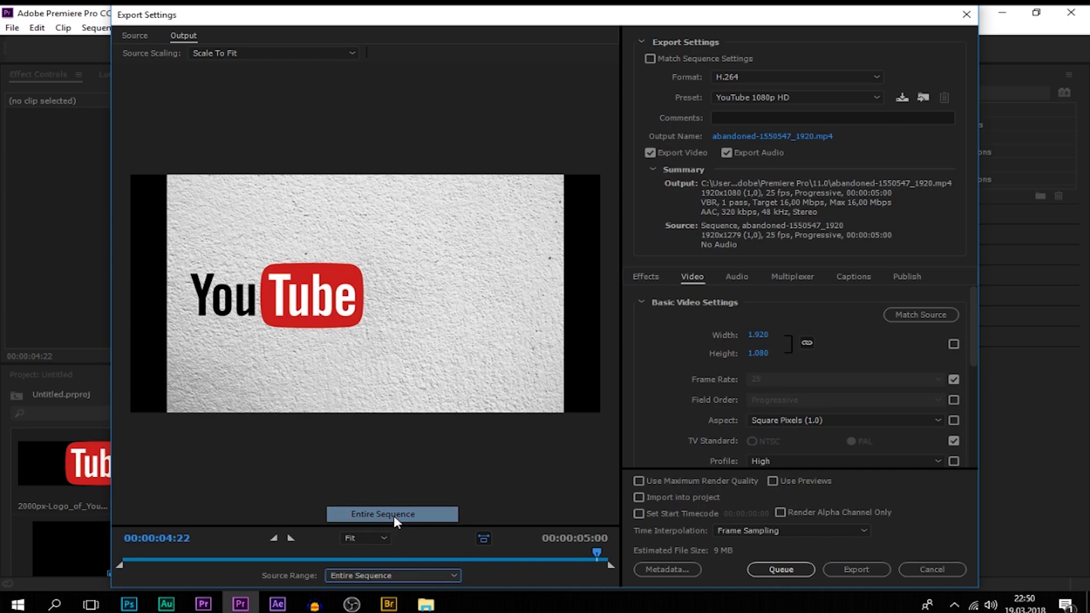
{"action": "left_click", "coordinate": [452, 576]}
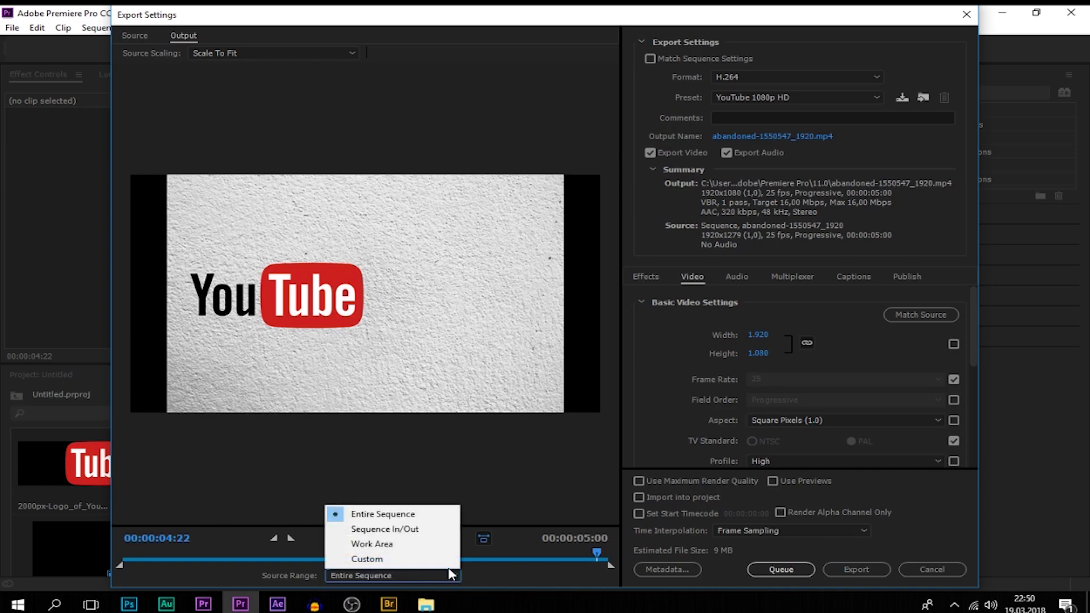
{"action": "left_click", "coordinate": [415, 515]}
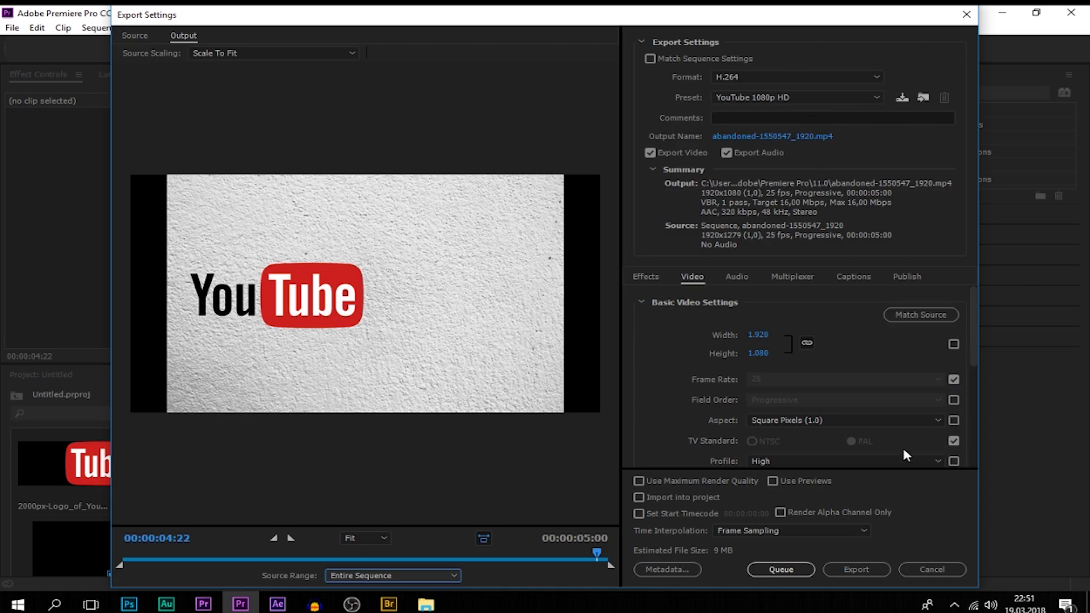
Step: Start the export, cancel the encode at about 18%, and close Export Settings
{"action": "left_click", "coordinate": [856, 570]}
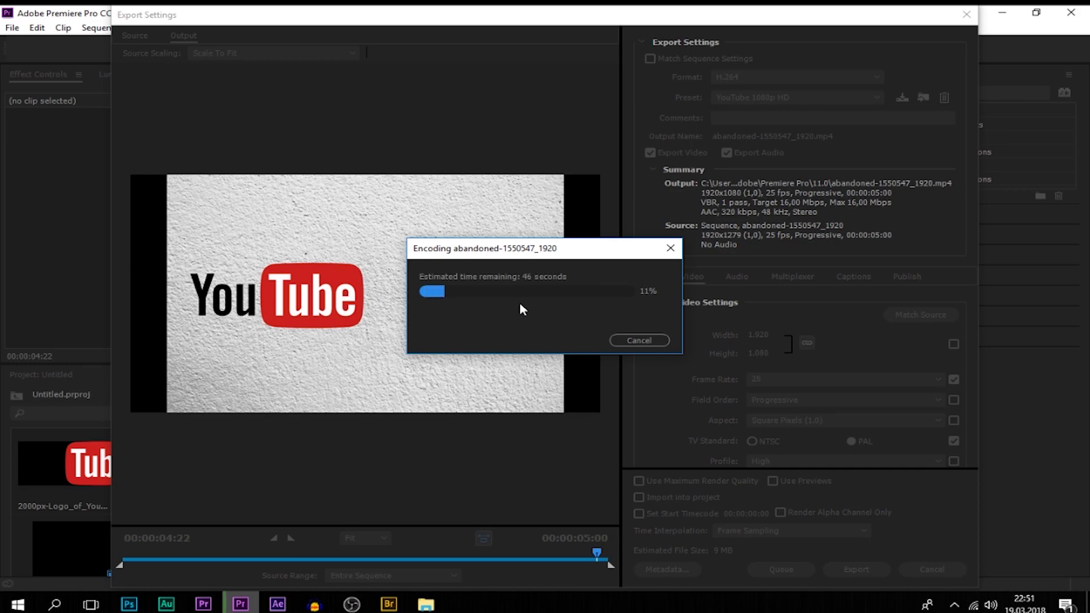
{"action": "left_click", "coordinate": [636, 341]}
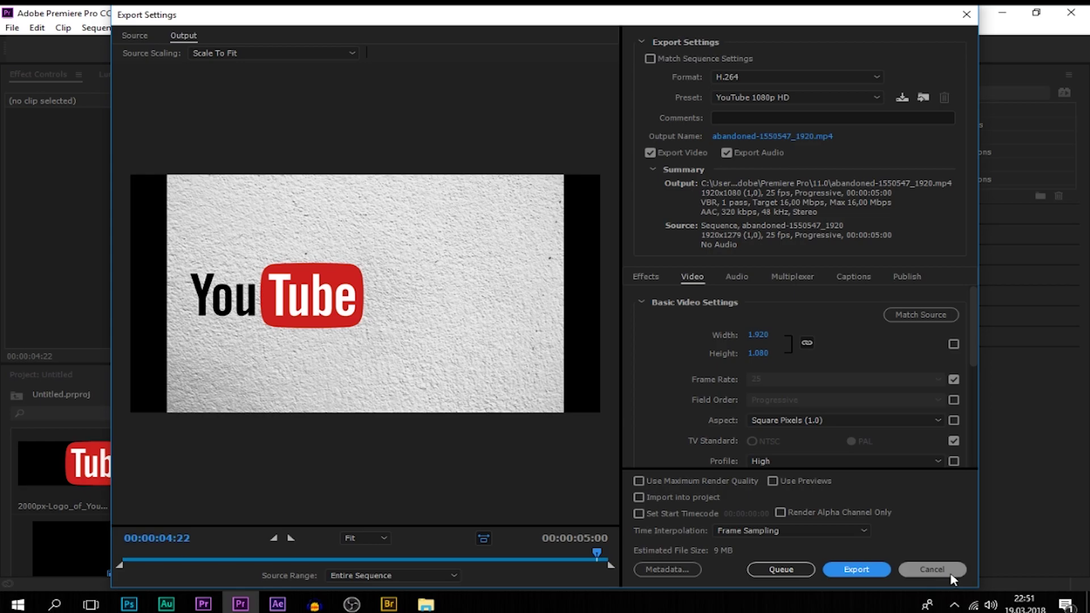
{"action": "left_click", "coordinate": [932, 570]}
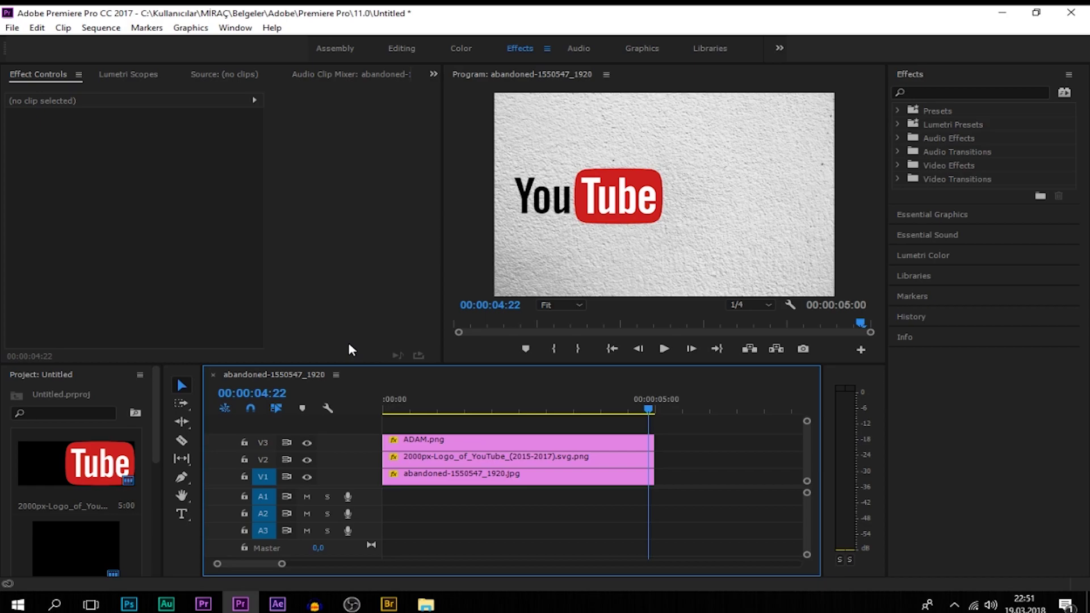
{"action": "left_click", "coordinate": [278, 604]}
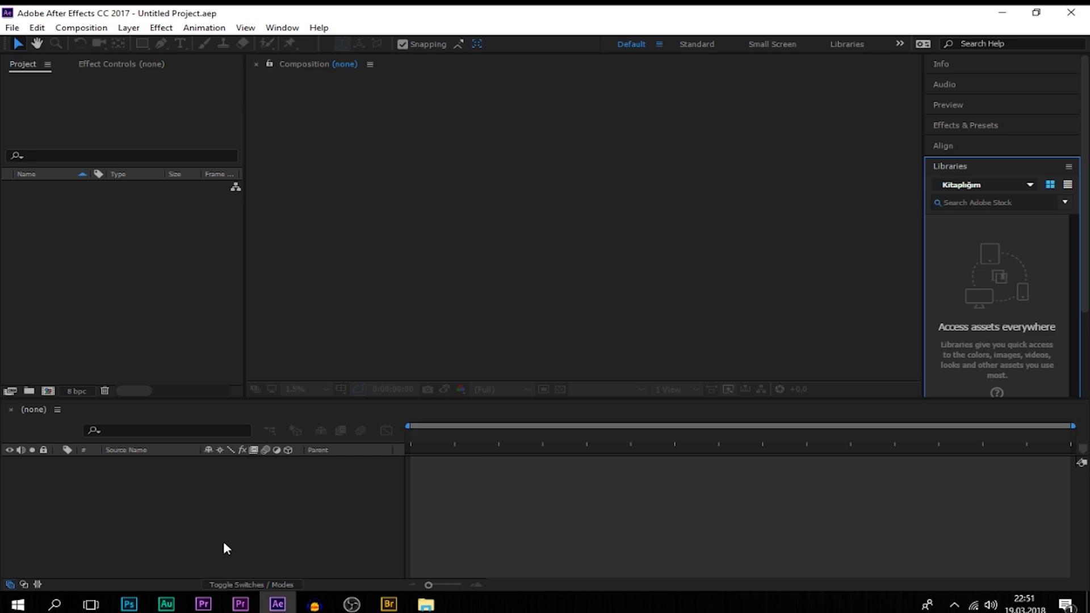
{"action": "mouse_move", "coordinate": [242, 608]}
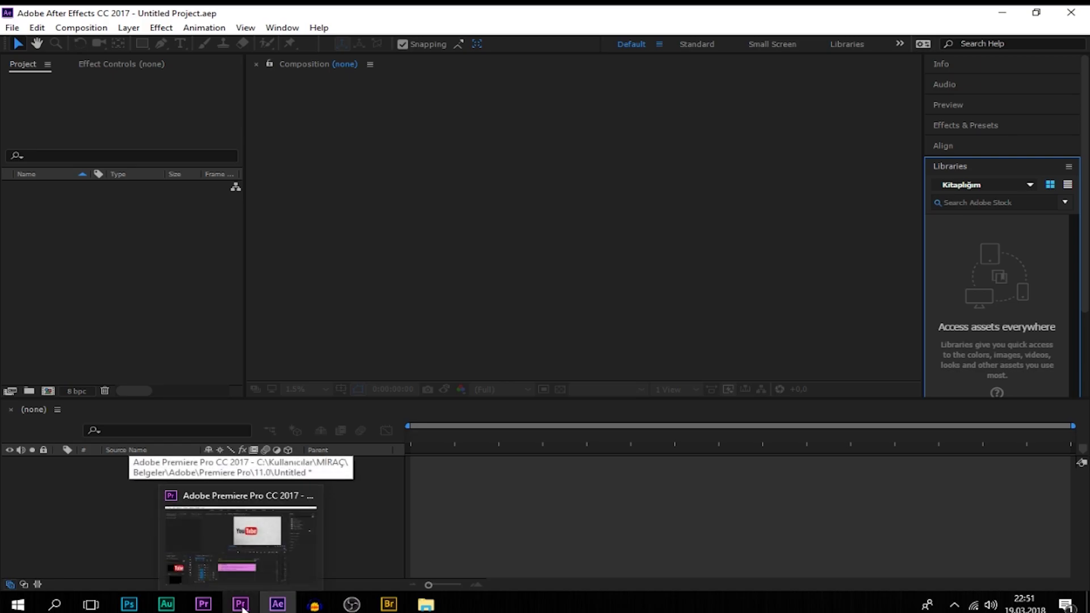
{"action": "left_click", "coordinate": [203, 604]}
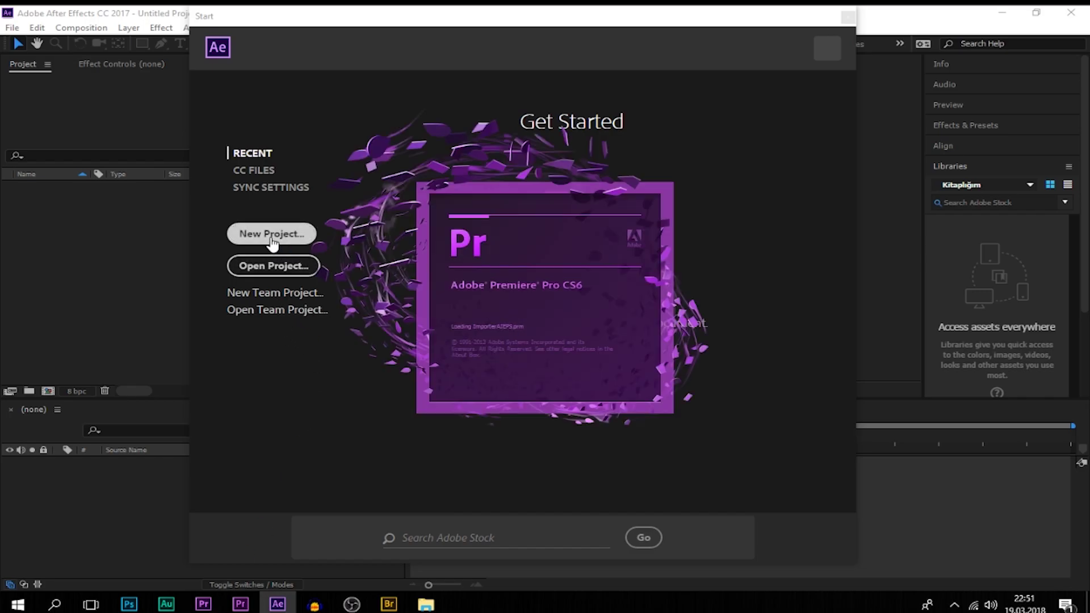
{"action": "left_click", "coordinate": [271, 234]}
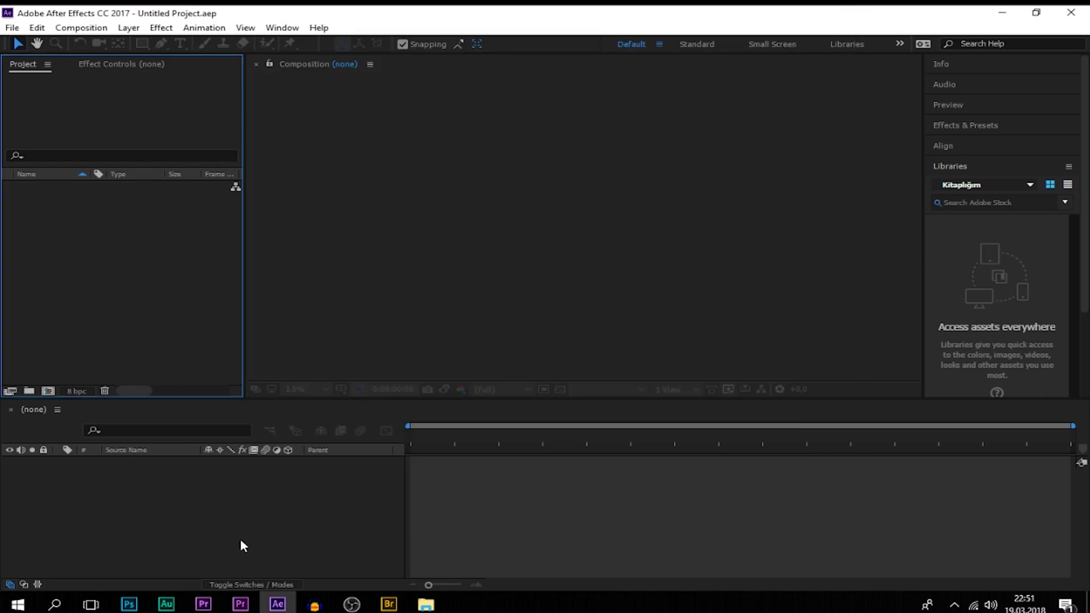
{"action": "left_click", "coordinate": [203, 604]}
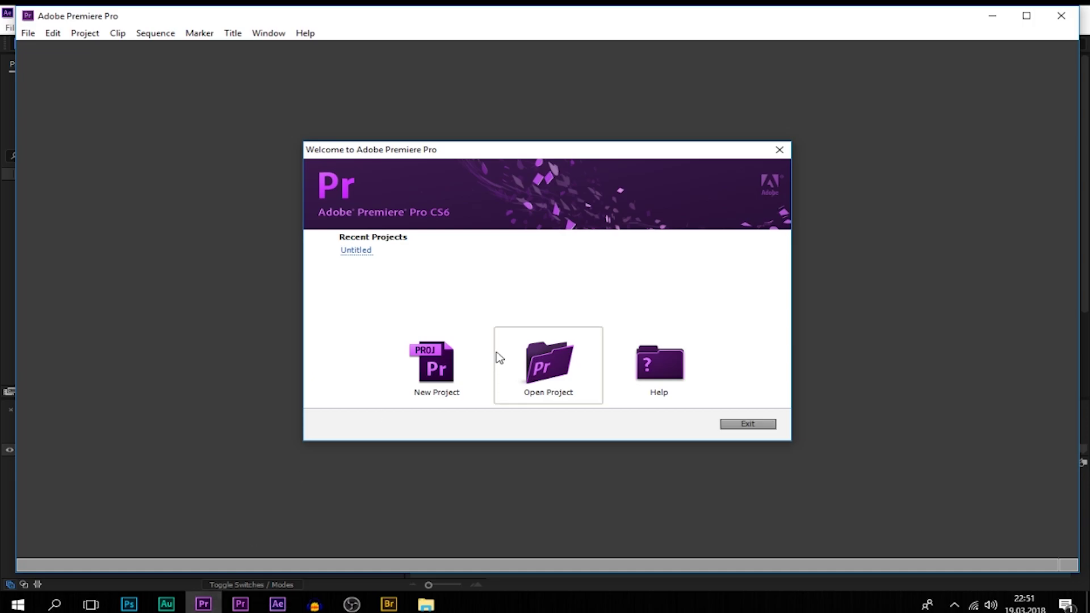
{"action": "left_click", "coordinate": [438, 364]}
{"action": "left_click", "coordinate": [645, 425]}
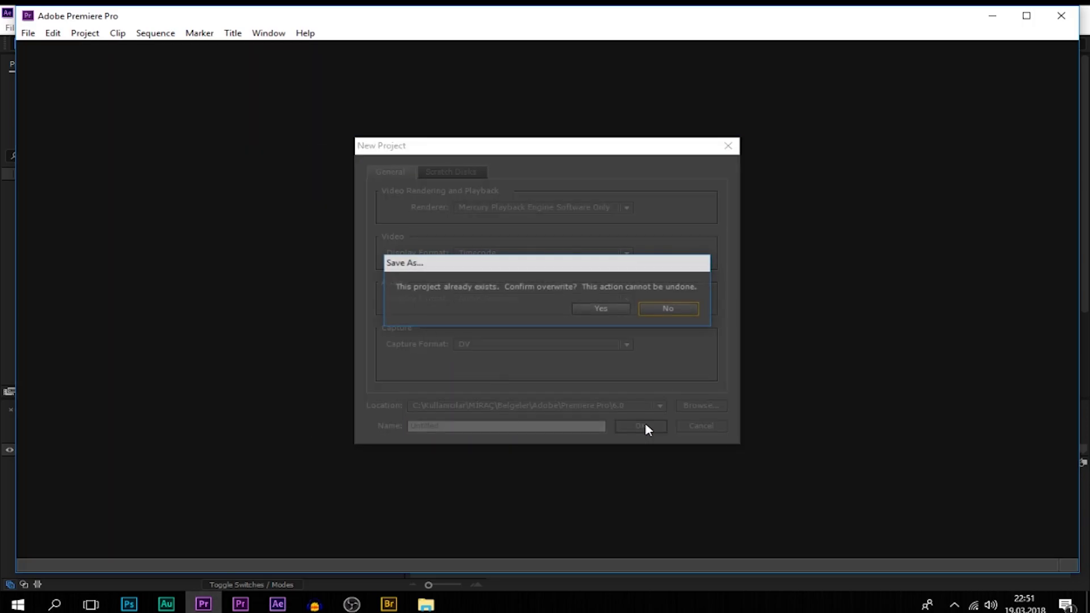
{"action": "left_click", "coordinate": [599, 306]}
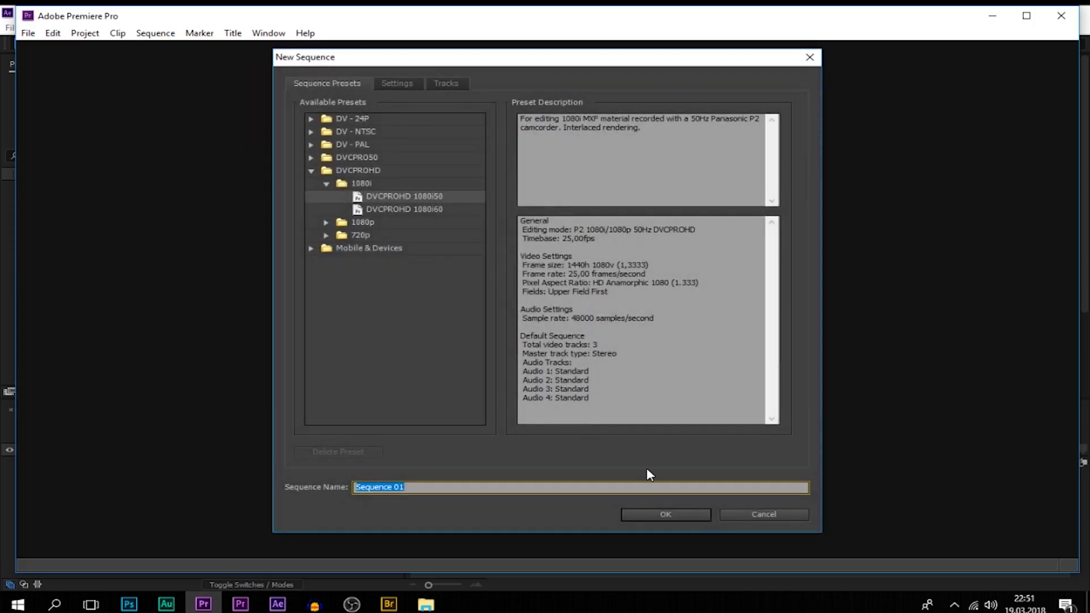
{"action": "left_click", "coordinate": [685, 518]}
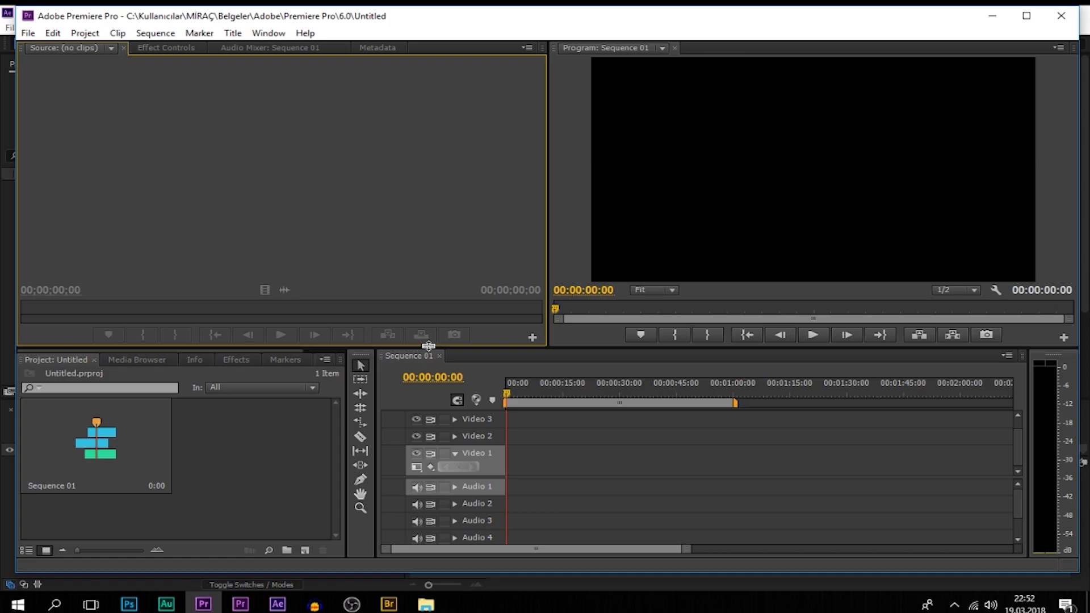
{"action": "left_click", "coordinate": [1084, 14]}
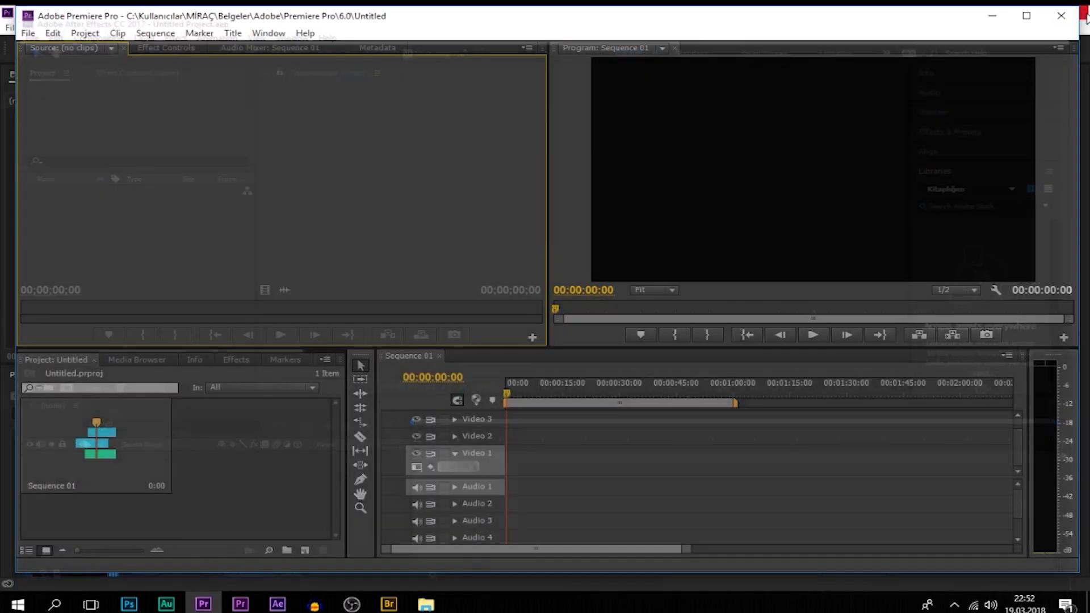
{"action": "left_click", "coordinate": [1061, 16]}
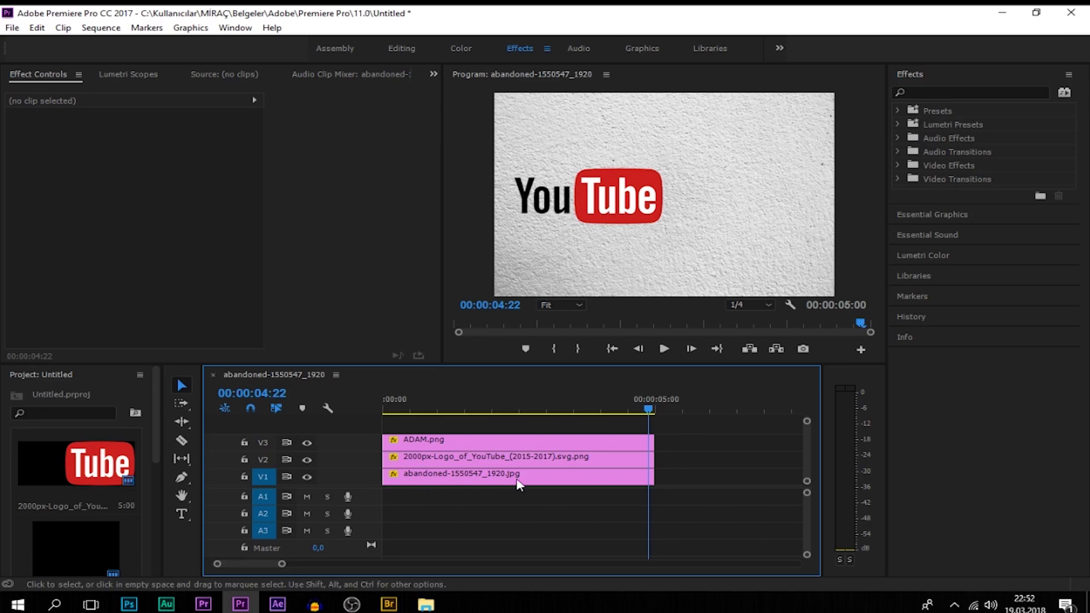
Step: Scrub back to where ADAM appears beside the logo, stopping at 00:00:04:08
{"action": "left_click_drag", "start_coordinate": [648, 409], "coordinate": [587, 409]}
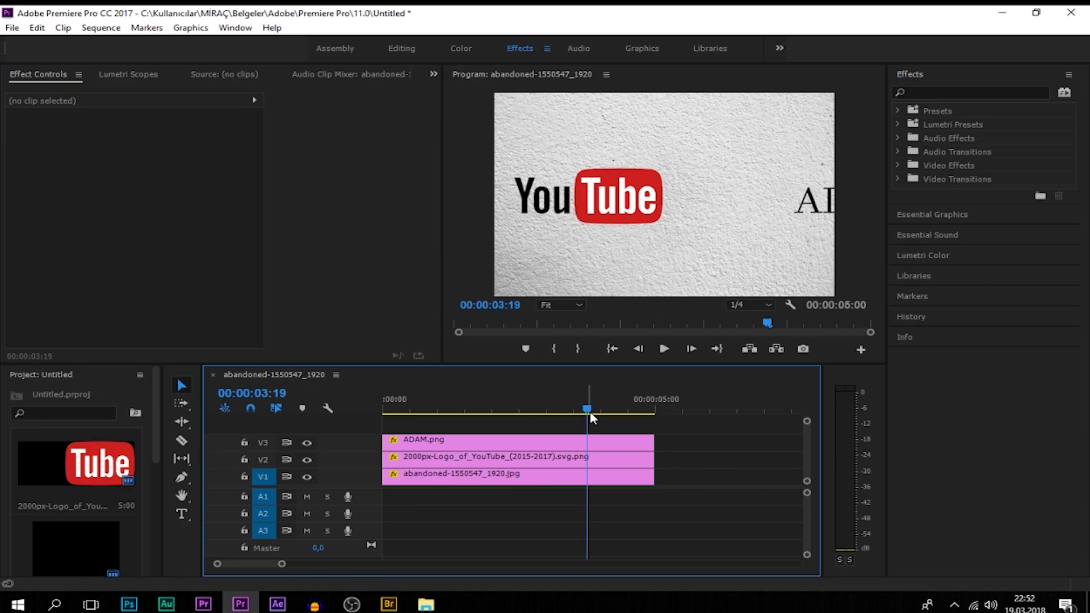
{"action": "left_click", "coordinate": [619, 412]}
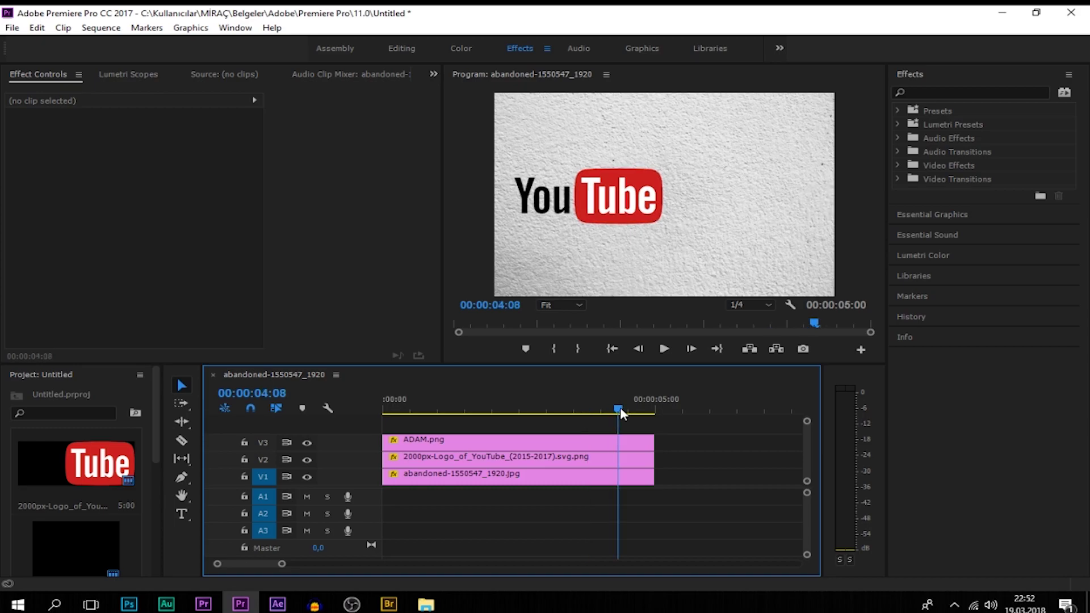